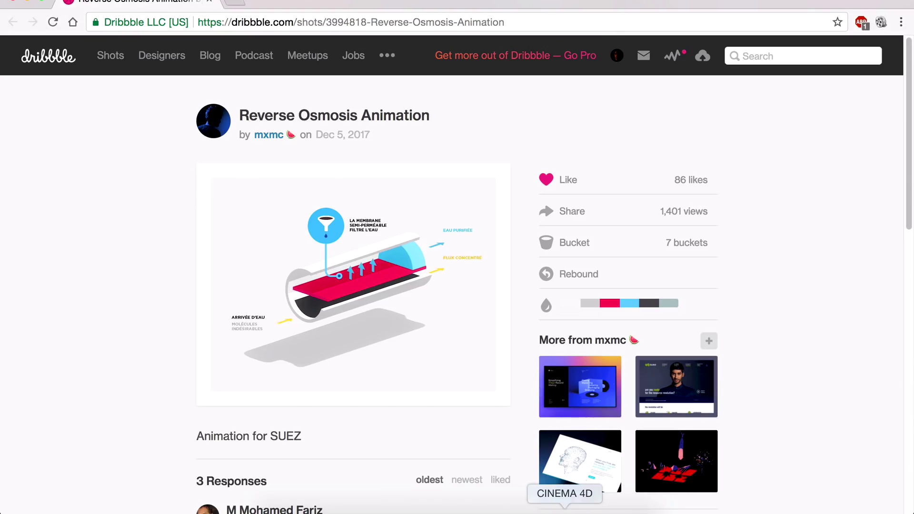
# Switch to Cinema 4D and add a Floor and a Background object in a new project, rendering a preview.
pyautogui.click(559, 504)
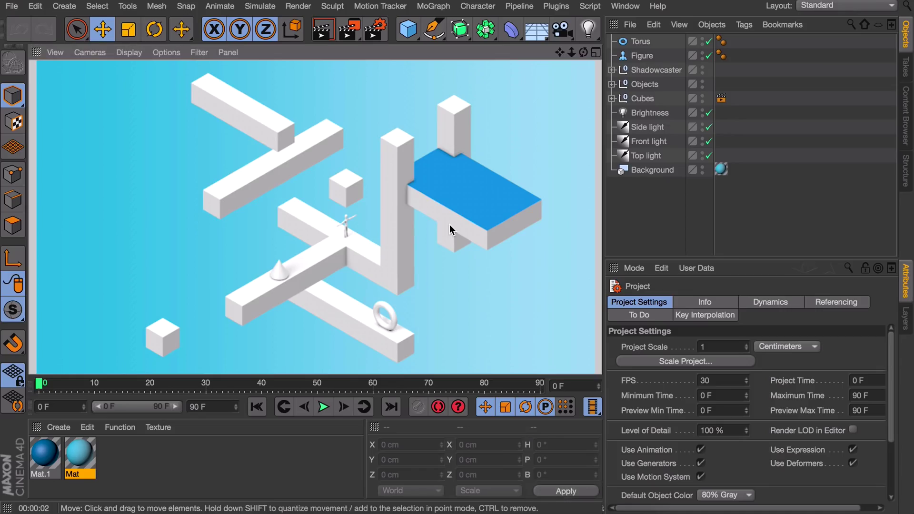
pyautogui.press('super+n')
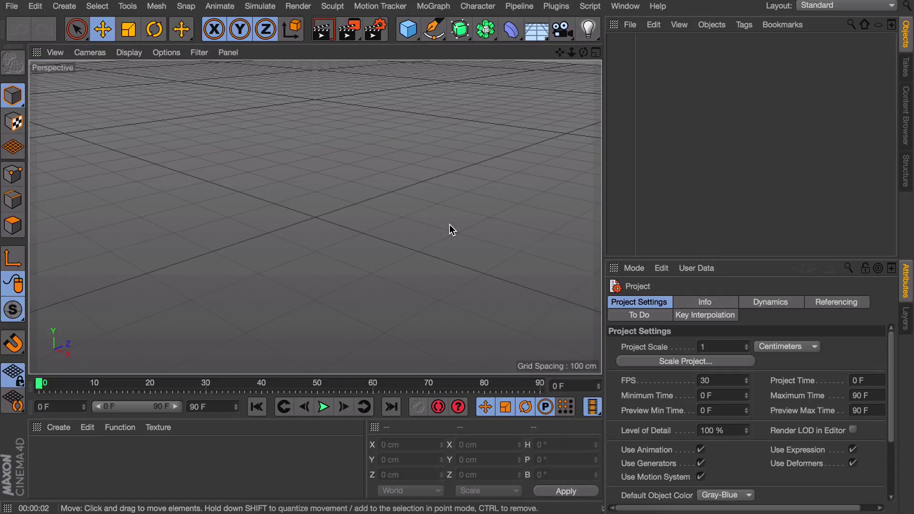
pyautogui.click(532, 33)
pyautogui.click(533, 31)
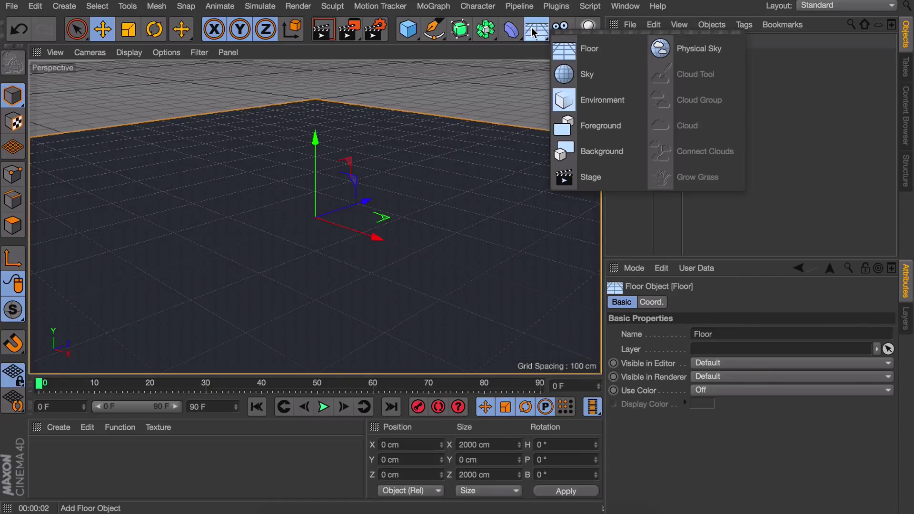
pyautogui.click(600, 151)
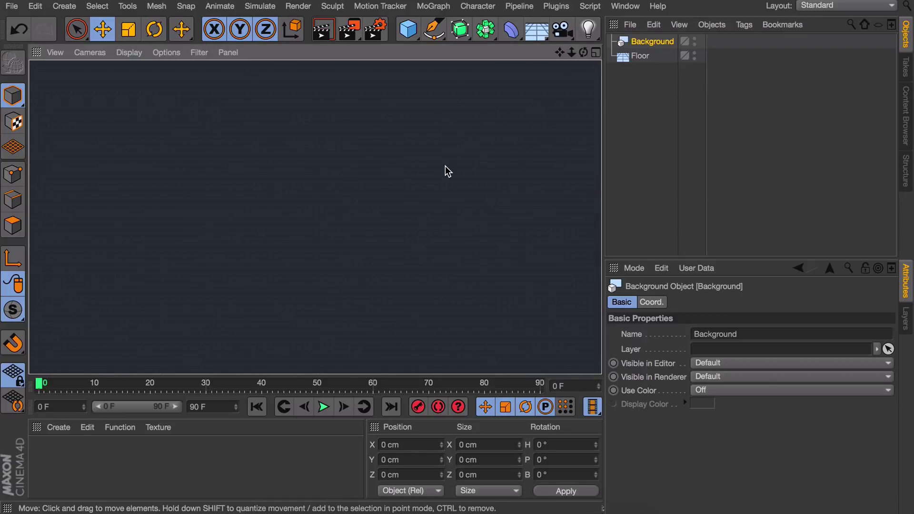
pyautogui.click(398, 165)
pyautogui.hotkey('ctrl', 'r')
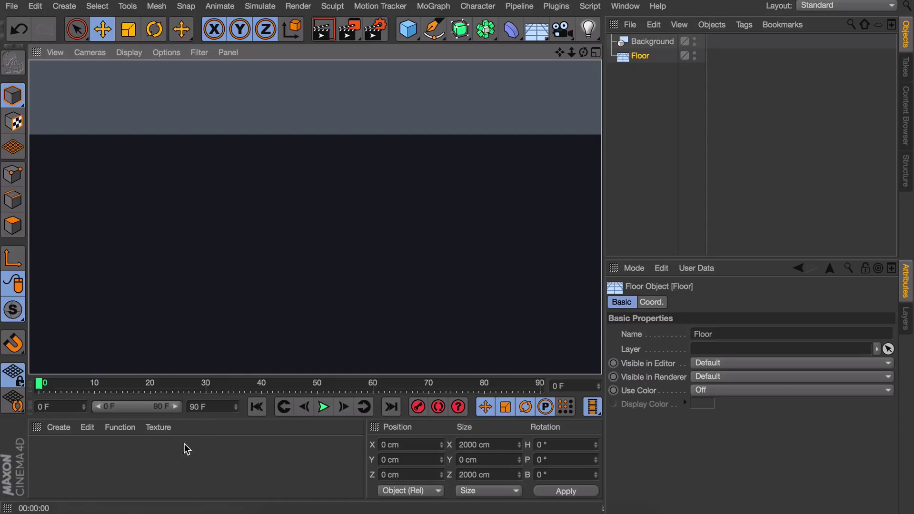
# Create a pure white material with colour value V at 100 % and apply it to the Floor and Background objects.
pyautogui.doubleClick(157, 459)
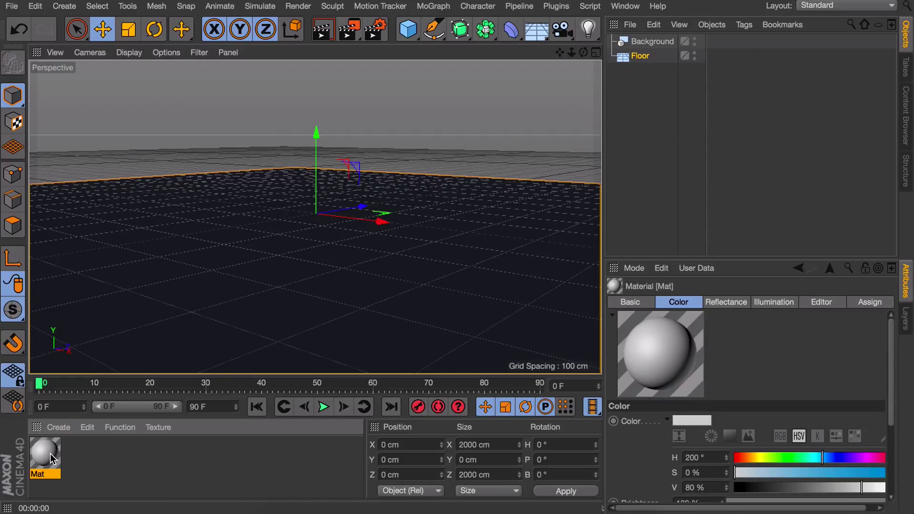
pyautogui.doubleClick(51, 456)
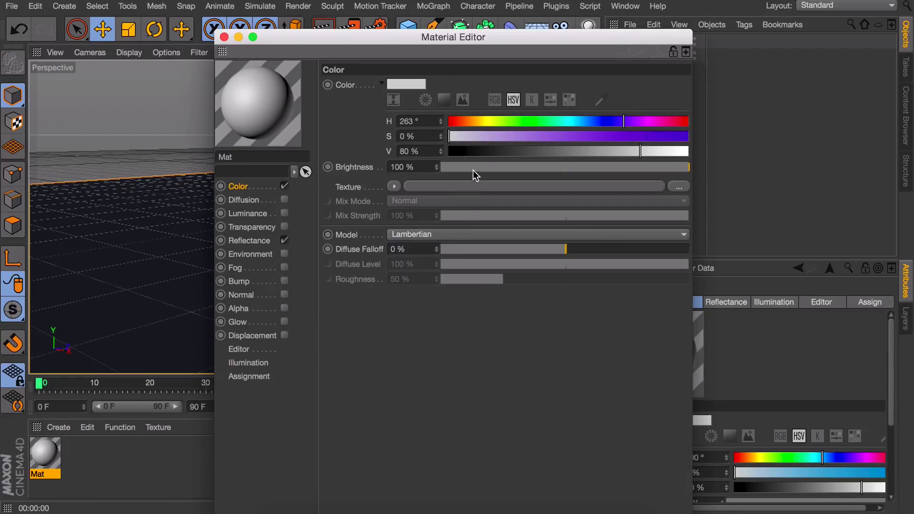
pyautogui.moveTo(635, 155); pyautogui.dragTo(693, 153)
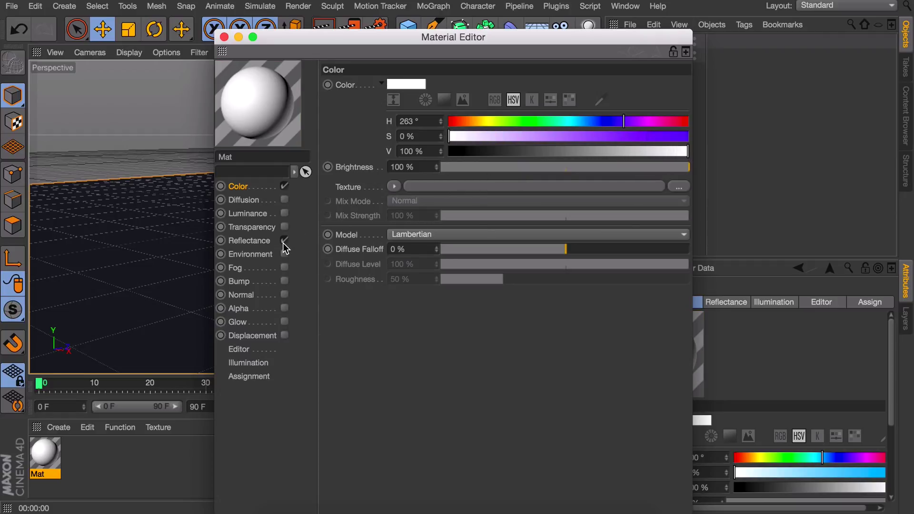
pyautogui.moveTo(45, 457); pyautogui.dragTo(646, 56)
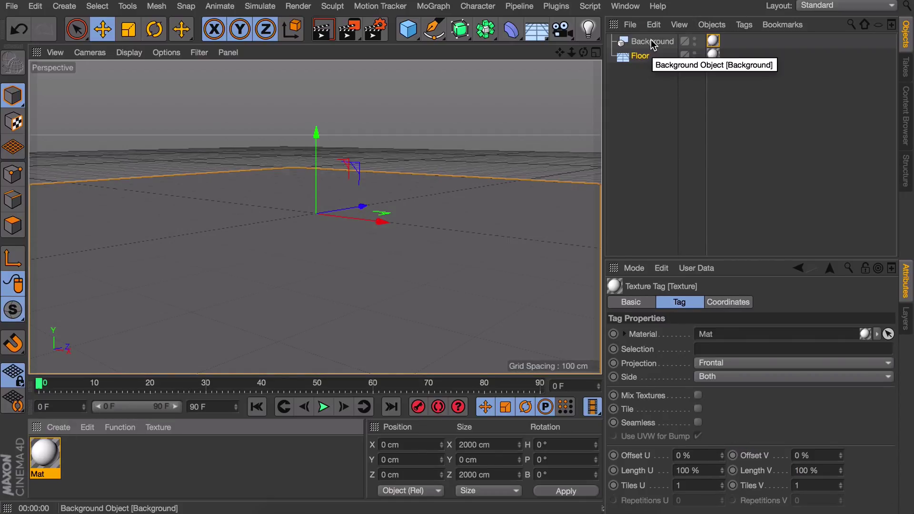
# Add a Compositing tag to the Floor with Compositing Background enabled and render a preview of the view.
pyautogui.rightClick(644, 57)
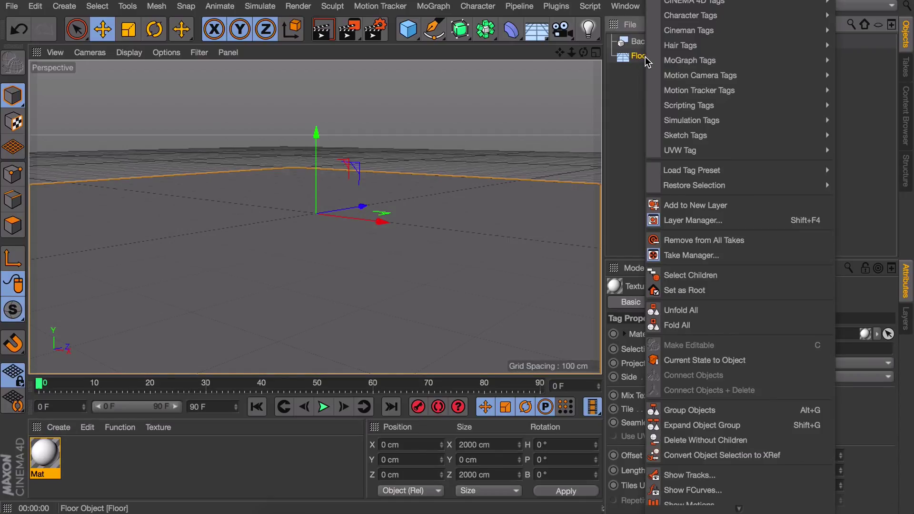
pyautogui.moveTo(685, 3)
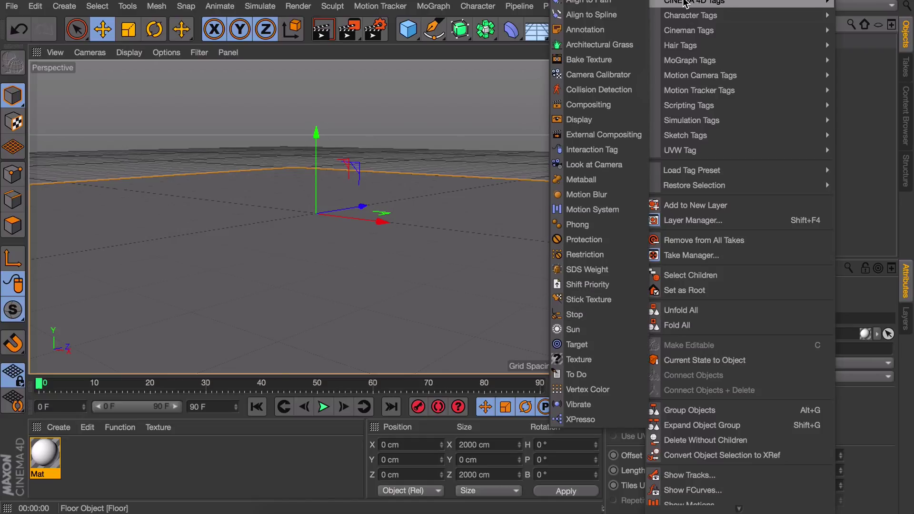
pyautogui.click(603, 105)
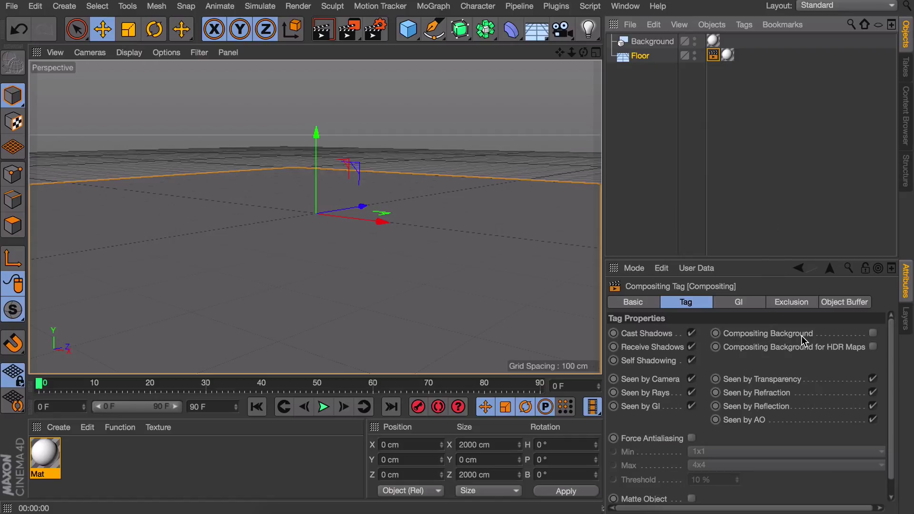
pyautogui.click(872, 333)
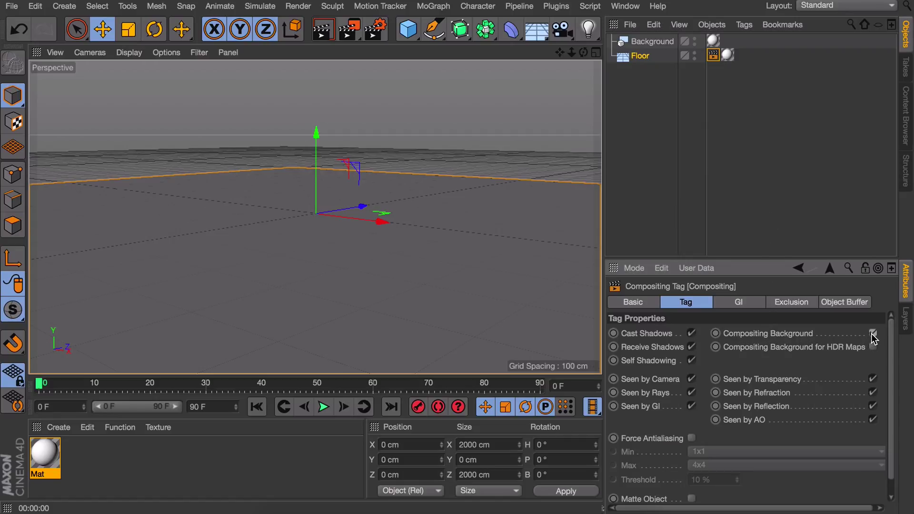
pyautogui.click(323, 31)
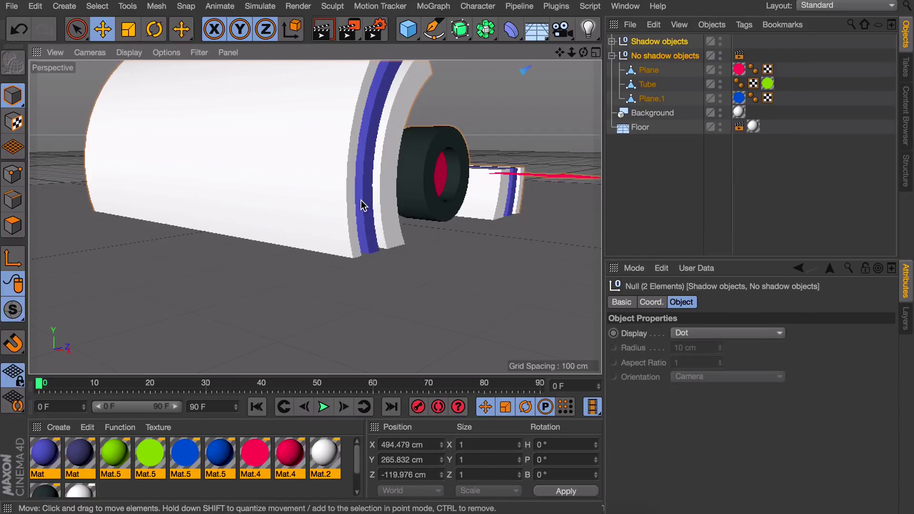
# Try a Slice From angle of -174° on the innermost tube (Tube.1) of the cutaway model.
pyautogui.keyDown('alt'); pyautogui.moveTo(361, 205); pyautogui.dragTo(191, 114); pyautogui.keyUp('alt')
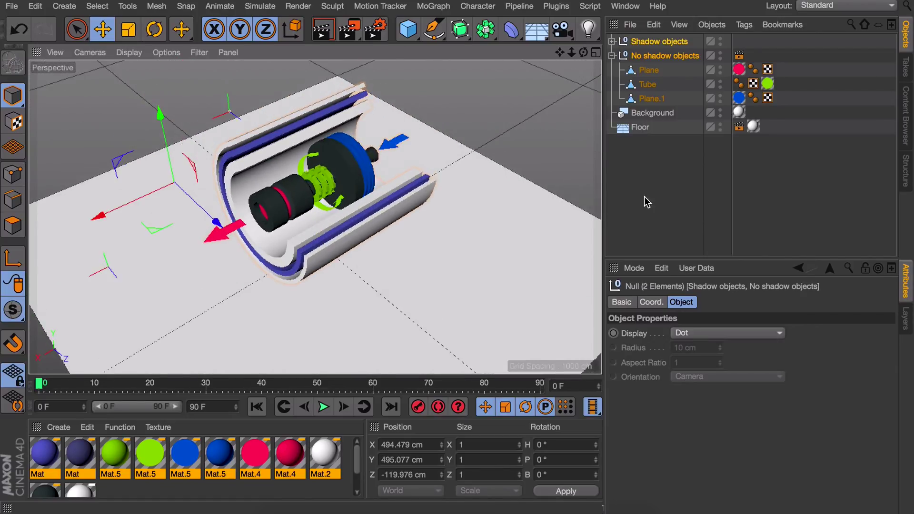
pyautogui.click(647, 202)
pyautogui.keyDown('alt'); pyautogui.moveTo(314, 204); pyautogui.dragTo(298, 180); pyautogui.keyUp('alt')
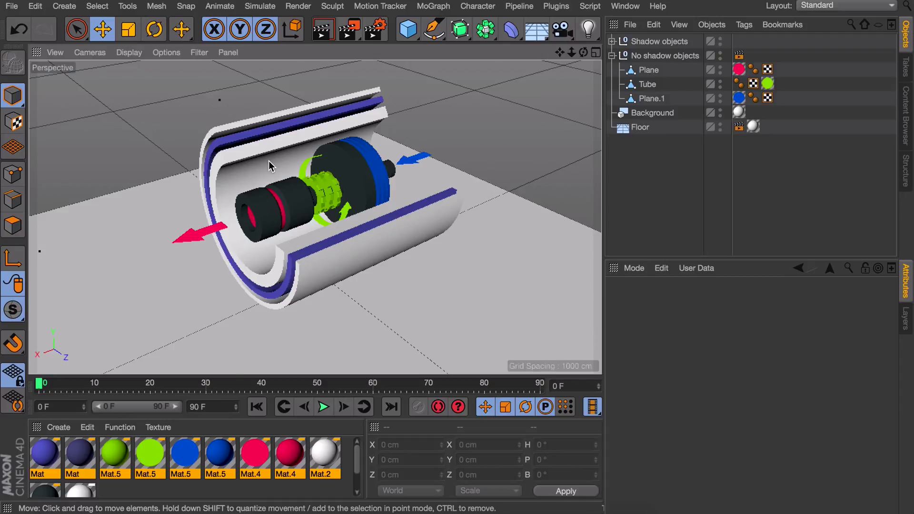
pyautogui.keyDown('alt'); pyautogui.moveTo(256, 147); pyautogui.dragTo(253, 167); pyautogui.keyUp('alt')
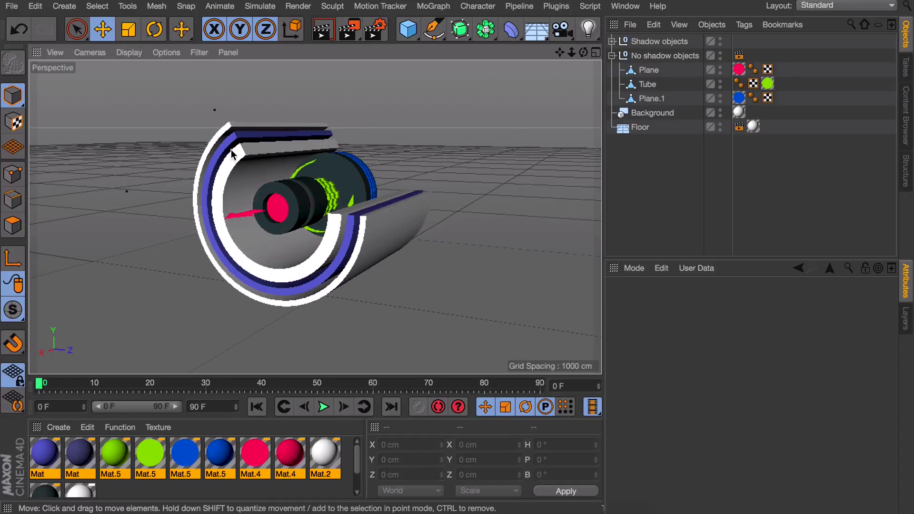
pyautogui.click(246, 156)
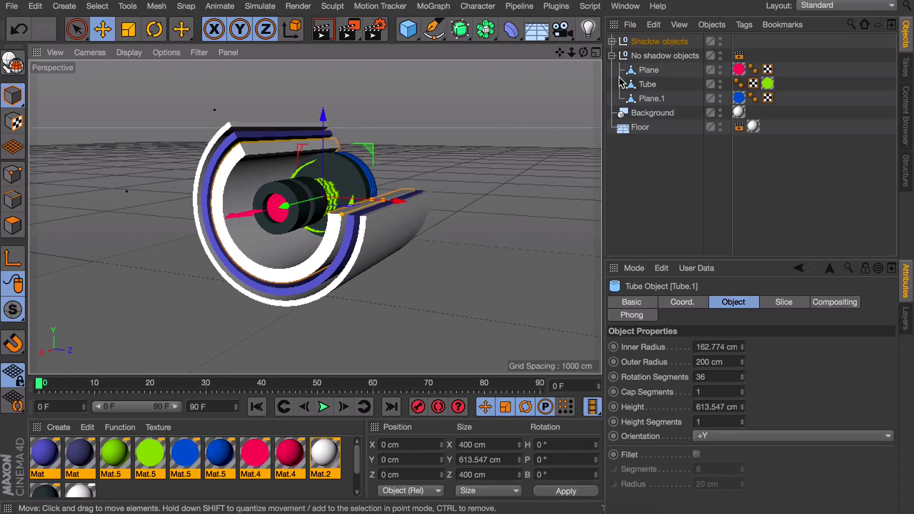
pyautogui.click(613, 41)
pyautogui.scroll(-3, 656, 243)
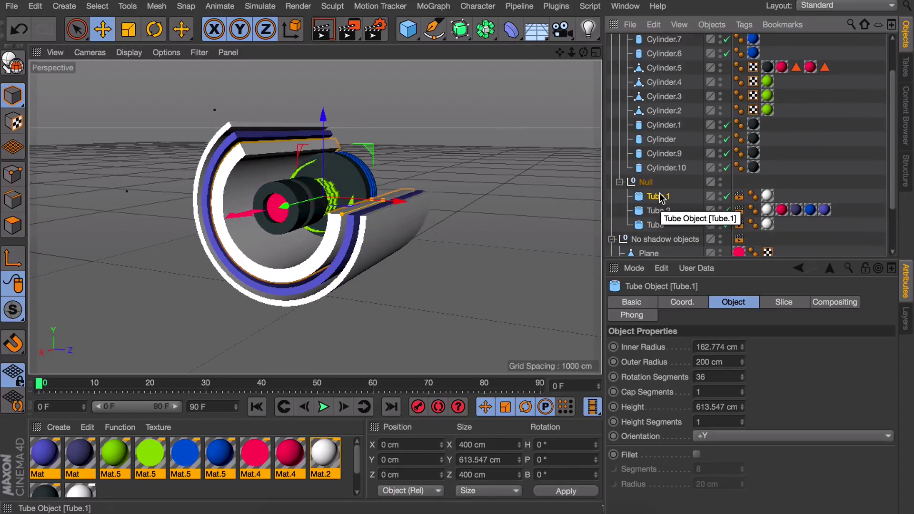
pyautogui.click(771, 304)
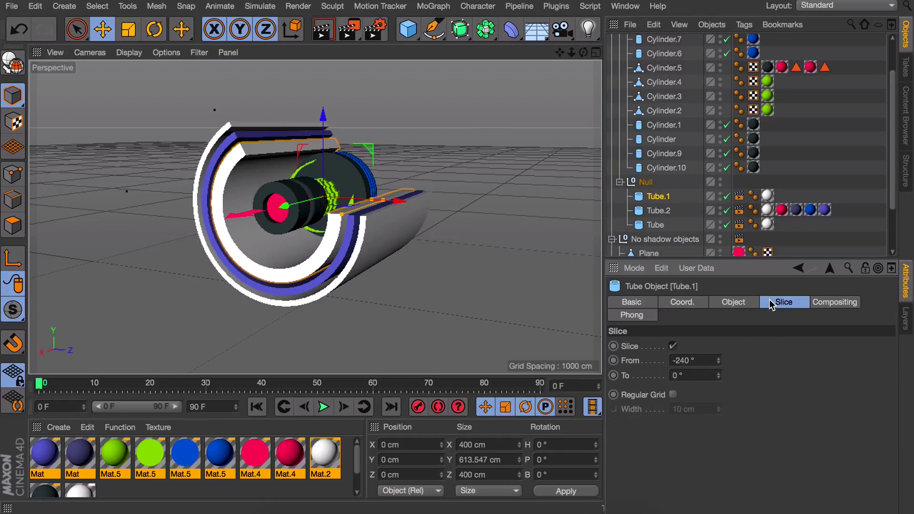
pyautogui.moveTo(718, 364); pyautogui.dragTo(718, 331)
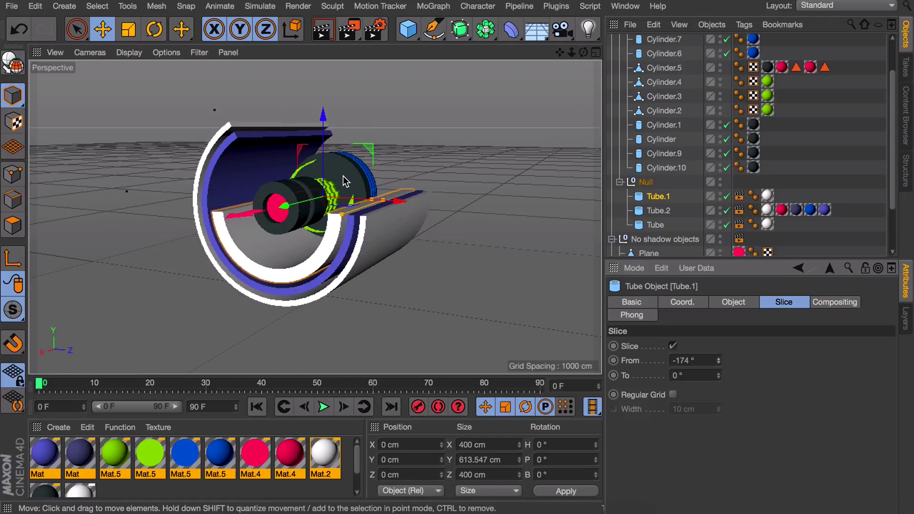
pyautogui.hotkey('ctrl', 'z')
# Examine how the parts inside the tube are built: the dark front cylinder, the green toothed rings' polygons and the blue-ringed disc.
pyautogui.scroll(10, 257, 200)
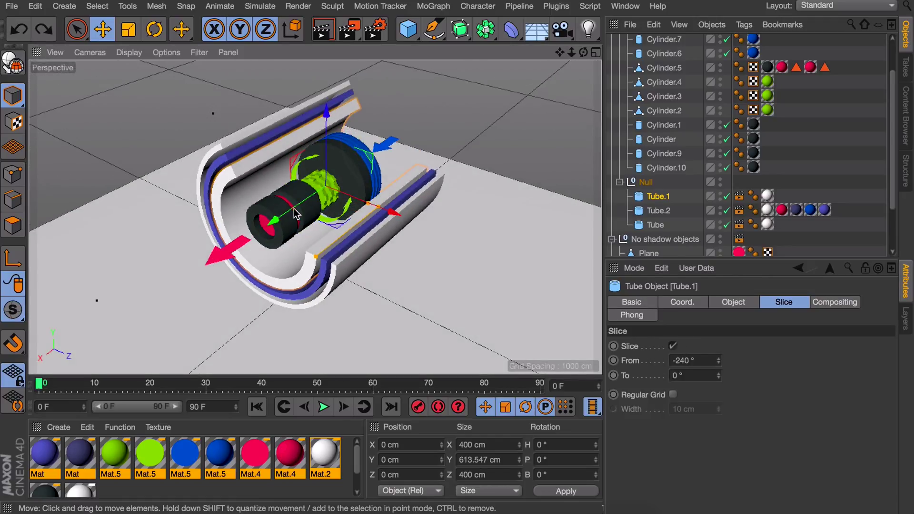
pyautogui.click(310, 205)
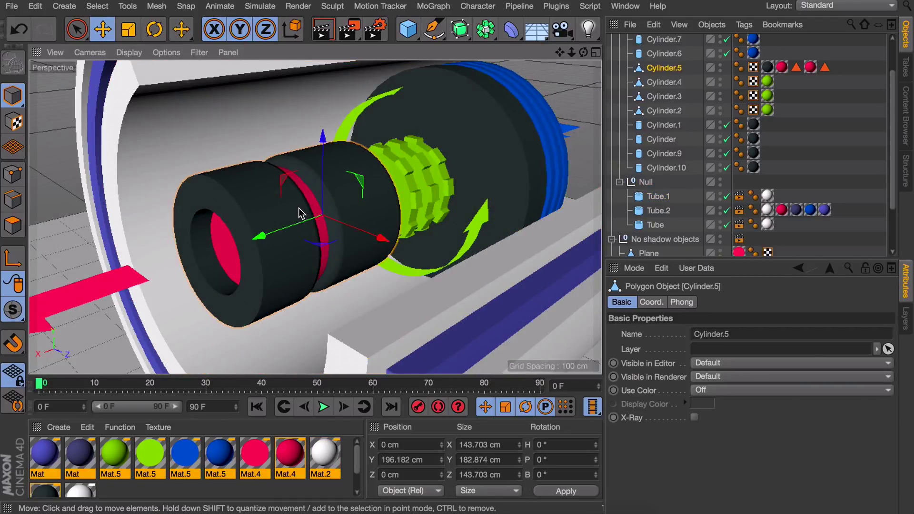
pyautogui.scroll(3, 303, 213)
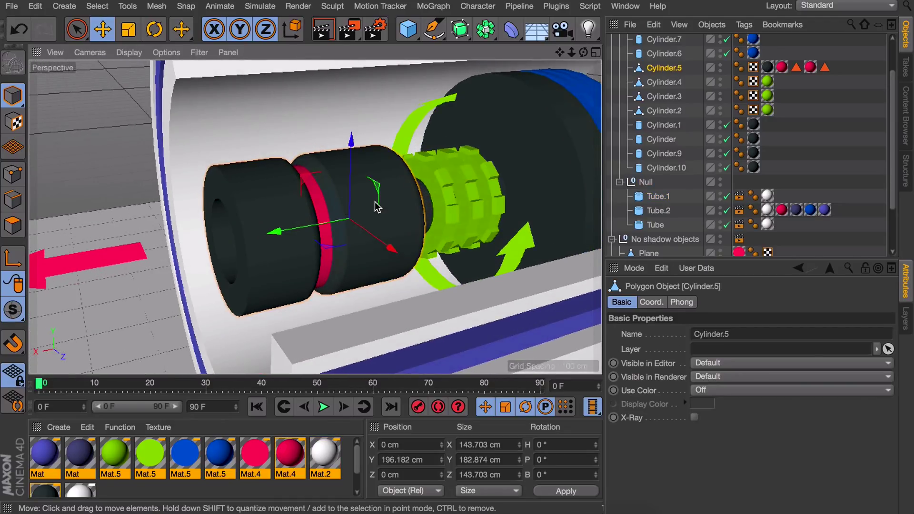
pyautogui.scroll(6, 291, 214)
pyautogui.click(416, 190)
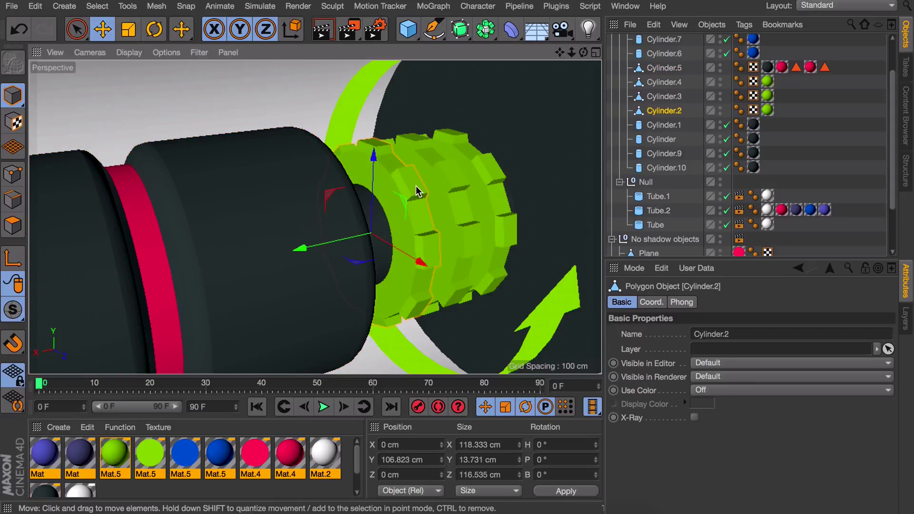
pyautogui.click(13, 225)
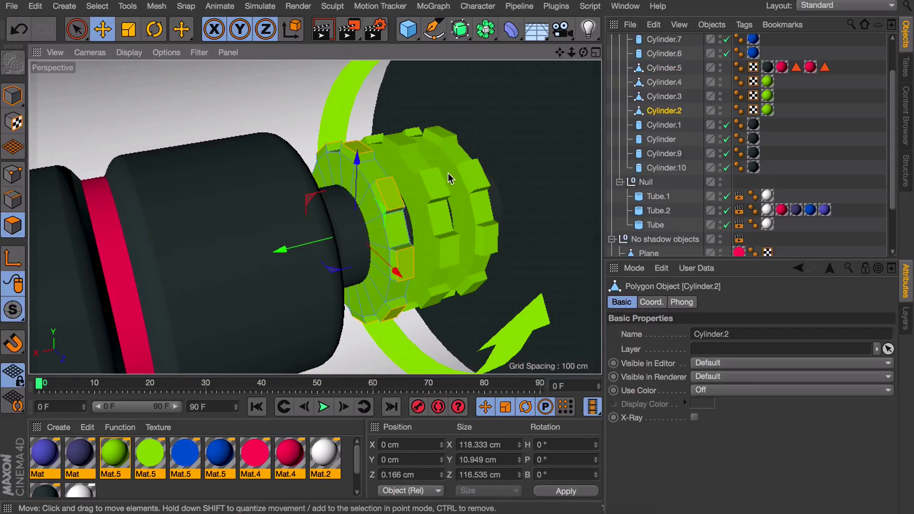
pyautogui.keyDown('alt'); pyautogui.moveTo(449, 179); pyautogui.dragTo(311, 191); pyautogui.keyUp('alt')
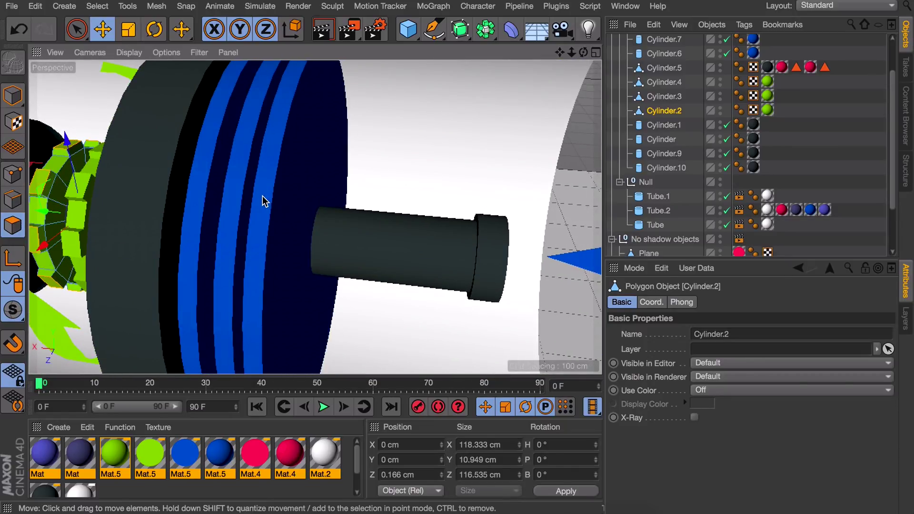
pyautogui.scroll(-5, 265, 201)
pyautogui.keyDown('alt'); pyautogui.moveTo(281, 192); pyautogui.dragTo(303, 204); pyautogui.keyUp('alt')
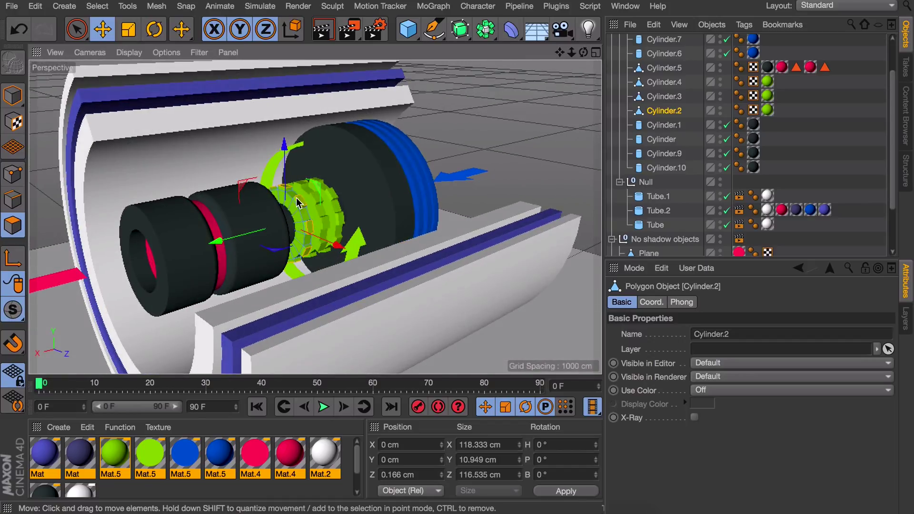
pyautogui.keyDown('alt'); pyautogui.moveTo(293, 159); pyautogui.dragTo(286, 199); pyautogui.keyUp('alt')
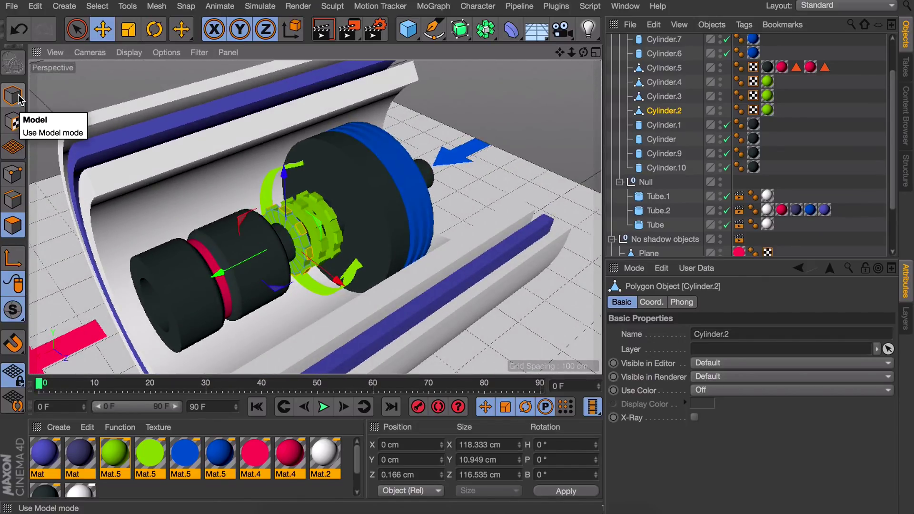
pyautogui.press('Return')
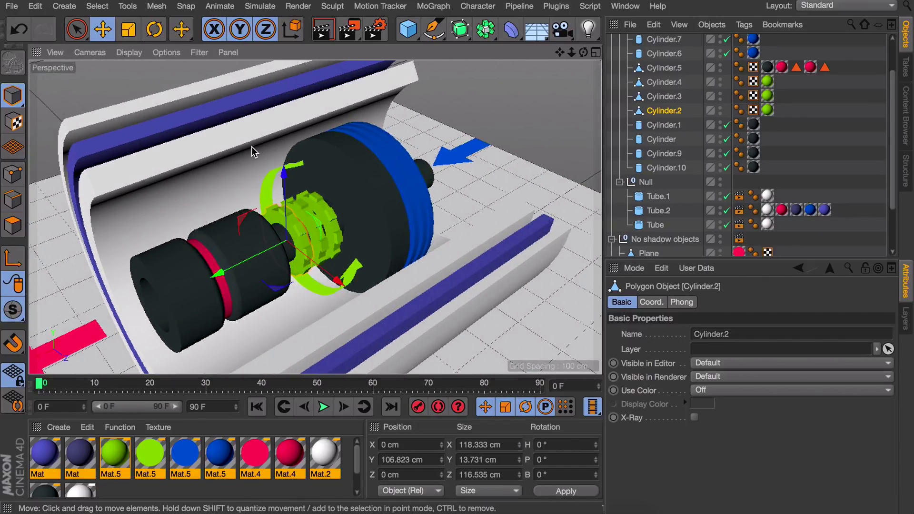
# Examine the flat blue arrow behind the shaft (Plane.1), selecting its rectangular tail in polygon mode.
pyautogui.click(460, 159)
pyautogui.keyDown('alt'); pyautogui.moveTo(459, 158); pyautogui.dragTo(590, 204); pyautogui.keyUp('alt')
pyautogui.scroll(-3, 710, 215)
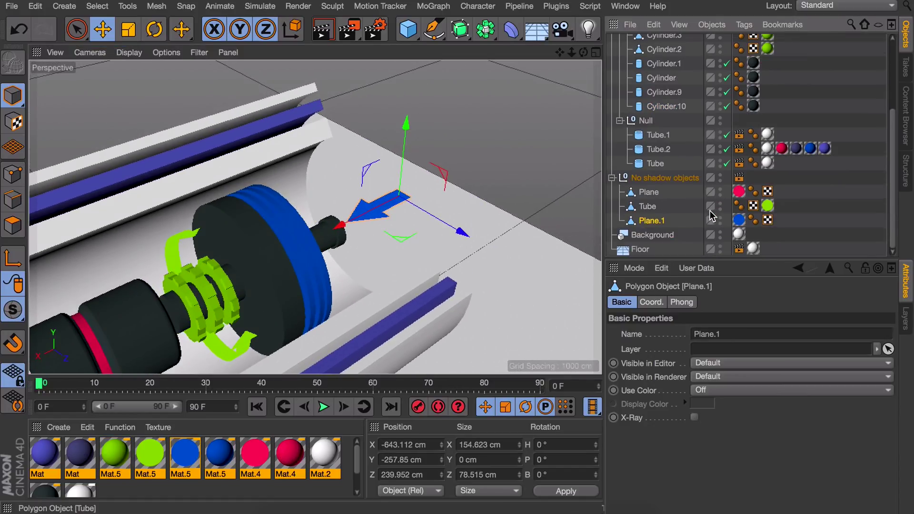
pyautogui.press('o')
pyautogui.keyDown('alt'); pyautogui.moveTo(520, 225); pyautogui.dragTo(402, 210); pyautogui.keyUp('alt')
pyautogui.press('Return')
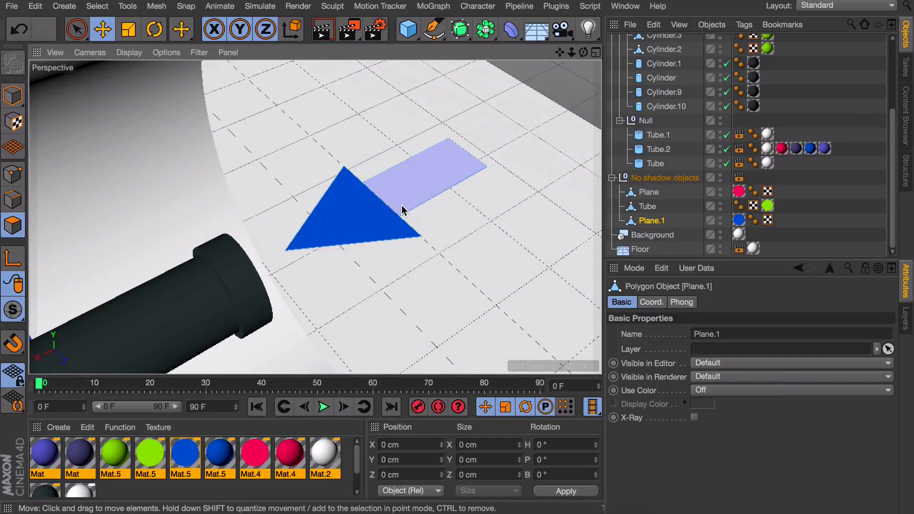
pyautogui.click(428, 173)
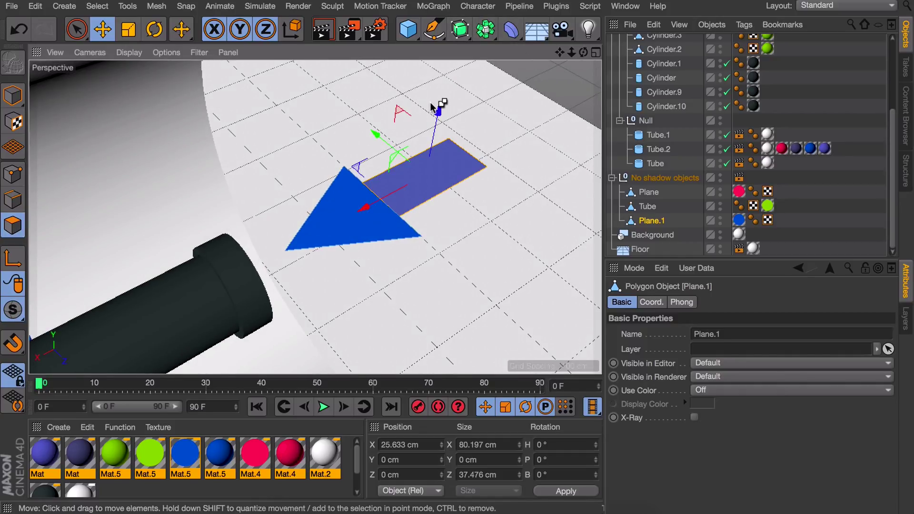
# Start a new empty project and add a Plane object.
pyautogui.hotkey('ctrl', 'n')
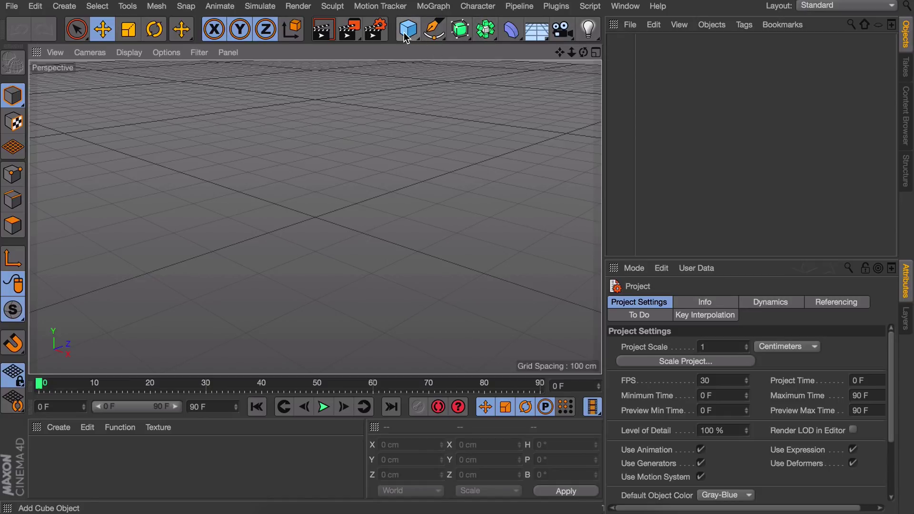
pyautogui.moveTo(404, 37); pyautogui.dragTo(540, 74)
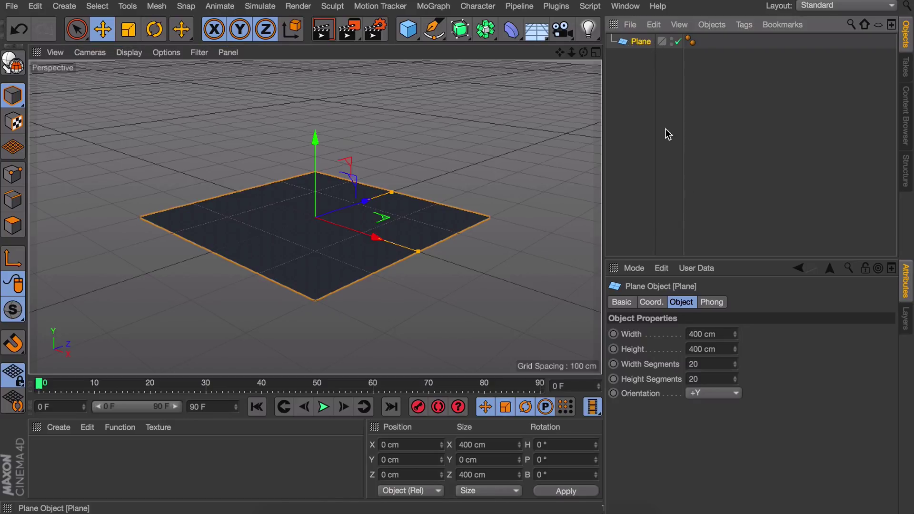
# Set the plane's width and height segments to 1 and make it an editable polygon object.
pyautogui.click(710, 364)
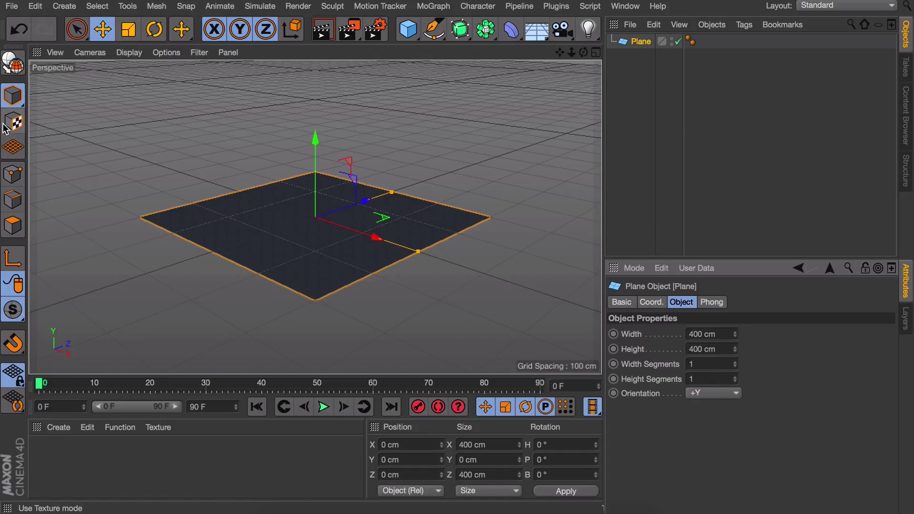
pyautogui.click(13, 63)
pyautogui.keyDown('alt'); pyautogui.moveTo(302, 231); pyautogui.dragTo(218, 251); pyautogui.keyUp('alt')
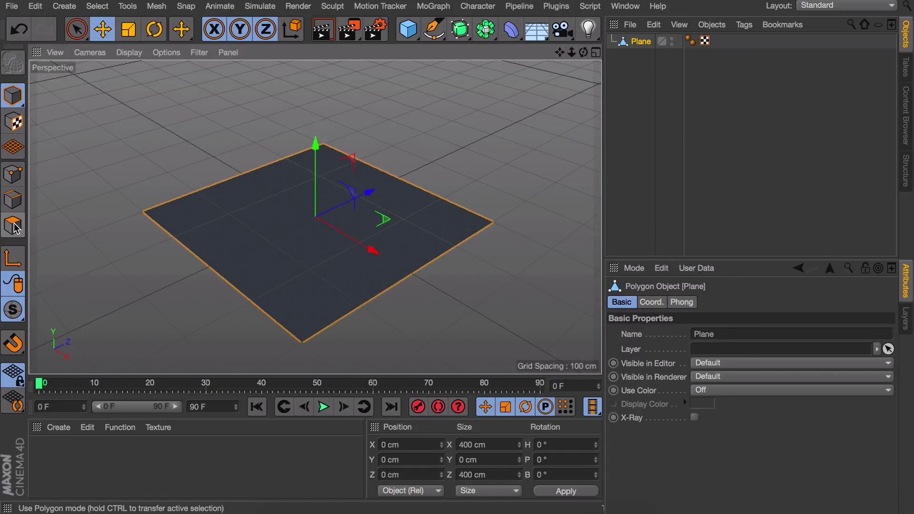
# Extrude one edge of the plane in place and scale it along X to about 828 cm for the arrowhead's base.
pyautogui.click(12, 200)
pyautogui.click(193, 256)
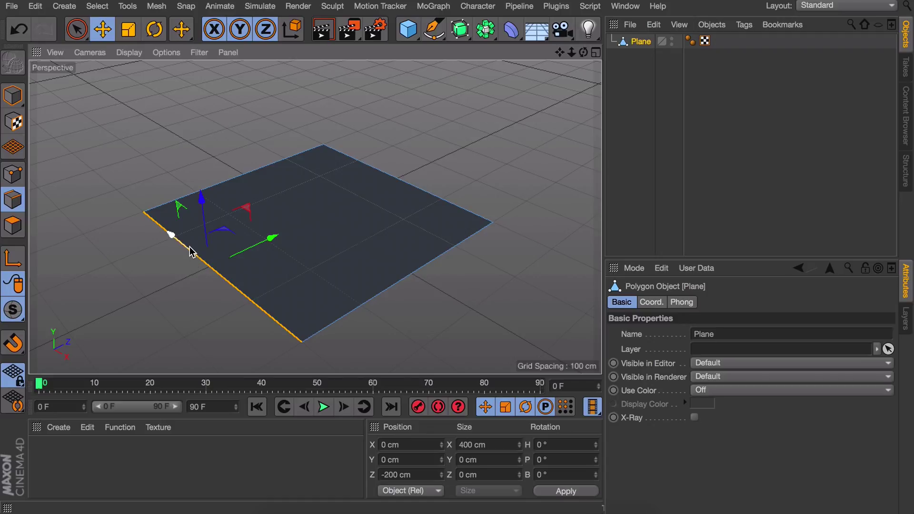
pyautogui.press('t')
pyautogui.moveTo(169, 234); pyautogui.dragTo(145, 200)
pyautogui.scroll(-2, 211, 248)
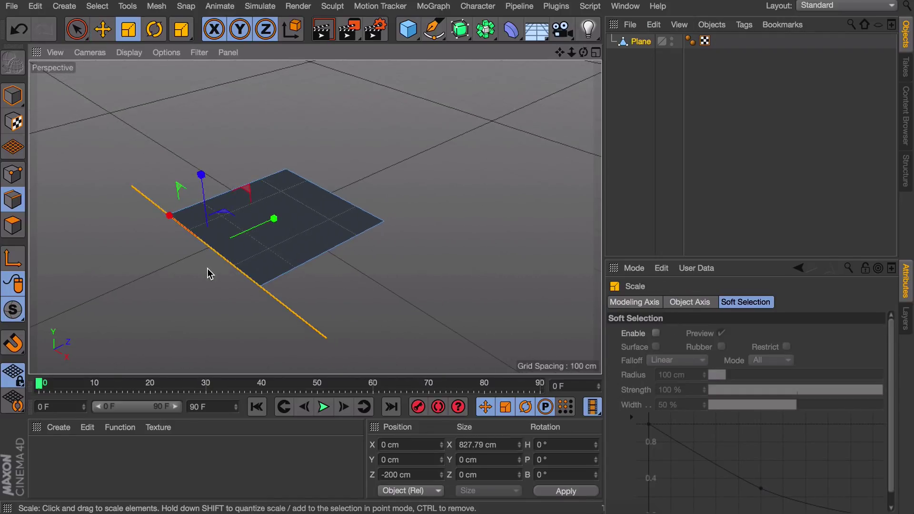
# Extrude the widened edge outward about 364 cm and scale its X size down to about 1 cm to form the arrow's tip.
pyautogui.keyDown('alt'); pyautogui.moveTo(208, 275); pyautogui.dragTo(259, 230, button='middle'); pyautogui.keyUp('alt')
pyautogui.press('d')
pyautogui.moveTo(318, 228)
pyautogui.mouseDown()
pyautogui.moveTo(266, 247)
pyautogui.moveTo(314, 223)
pyautogui.mouseUp()
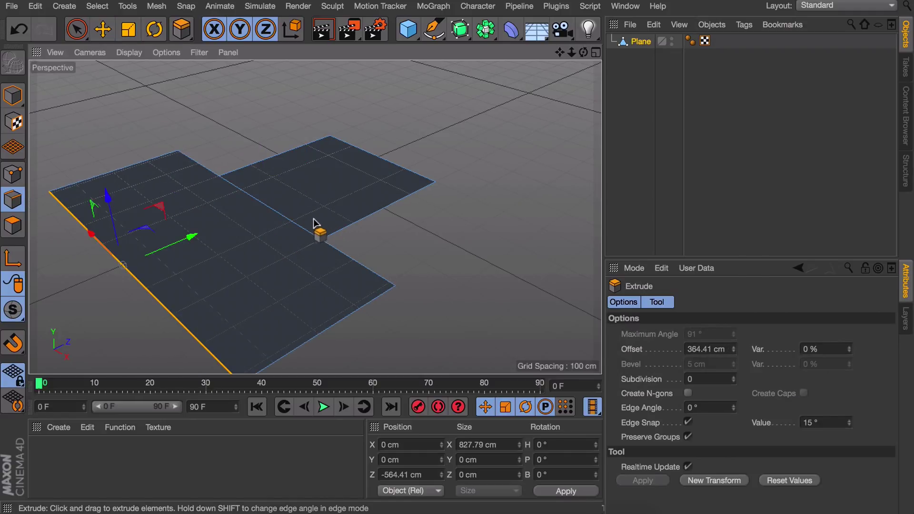
pyautogui.press('t')
pyautogui.moveTo(86, 231); pyautogui.dragTo(135, 252)
pyautogui.scroll(5, 132, 205)
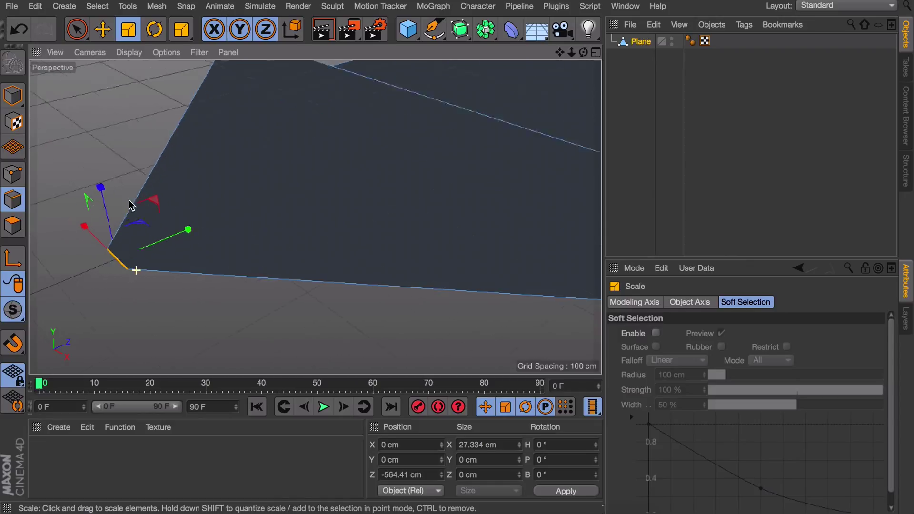
pyautogui.scroll(3, 132, 205)
pyautogui.moveTo(90, 206); pyautogui.dragTo(118, 214)
pyautogui.scroll(-8, 296, 230)
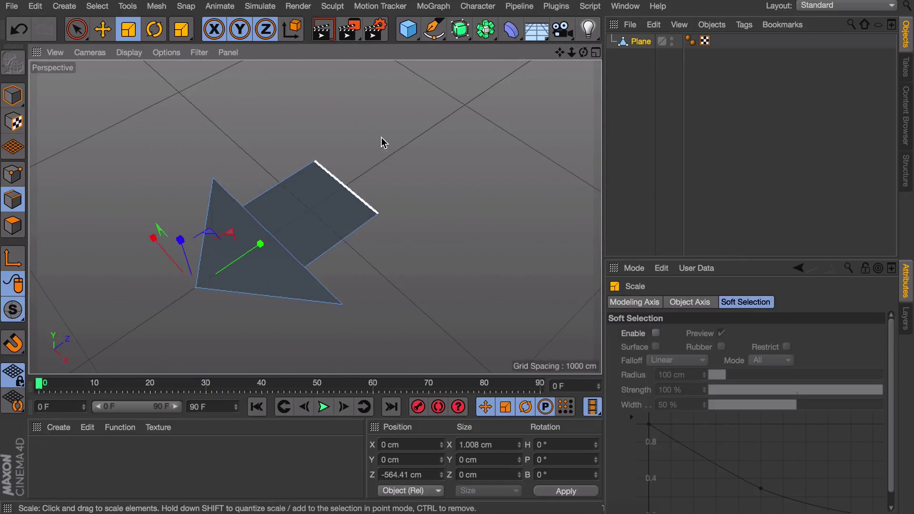
# Switch to the cutaway model's project and examine the curved green arrows around the shaft.
pyautogui.press('v')
pyautogui.click(375, 126)
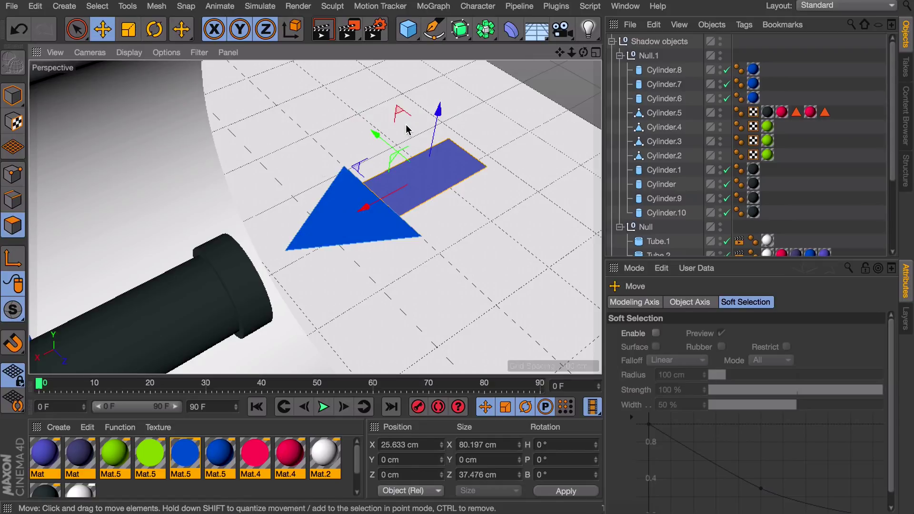
pyautogui.keyDown('alt'); pyautogui.moveTo(281, 129); pyautogui.dragTo(278, 186); pyautogui.keyUp('alt')
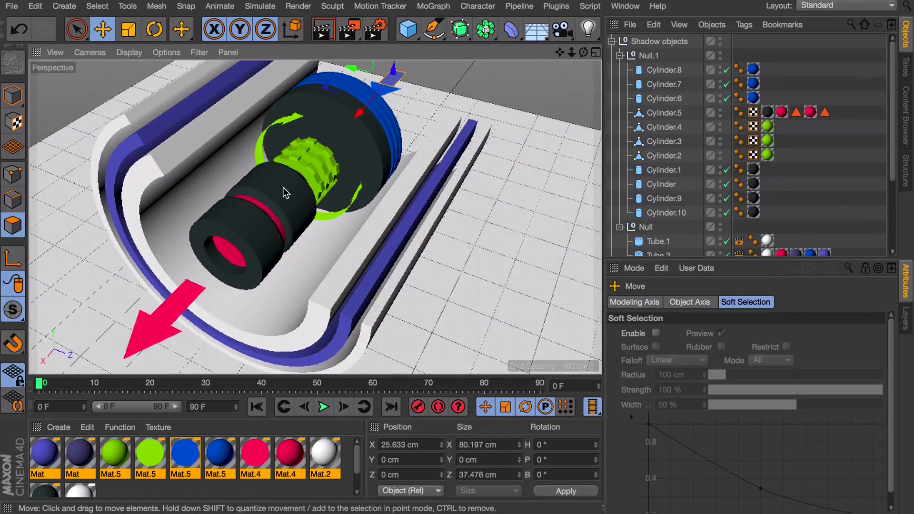
pyautogui.keyDown('alt'); pyautogui.moveTo(267, 103); pyautogui.dragTo(300, 132); pyautogui.keyUp('alt')
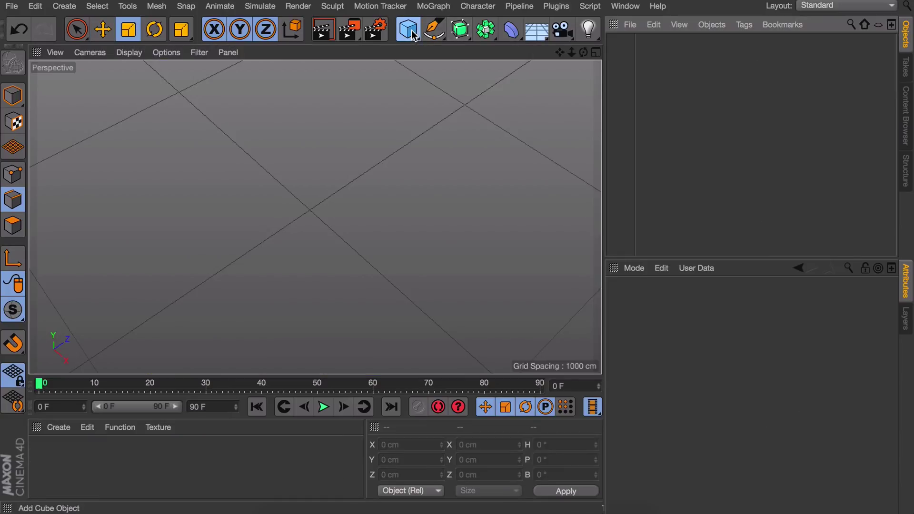
# Return to the cleared practice project, add a Cylinder and make it editable, ready for selecting its polygons.
pyautogui.moveTo(408, 29); pyautogui.dragTo(688, 45)
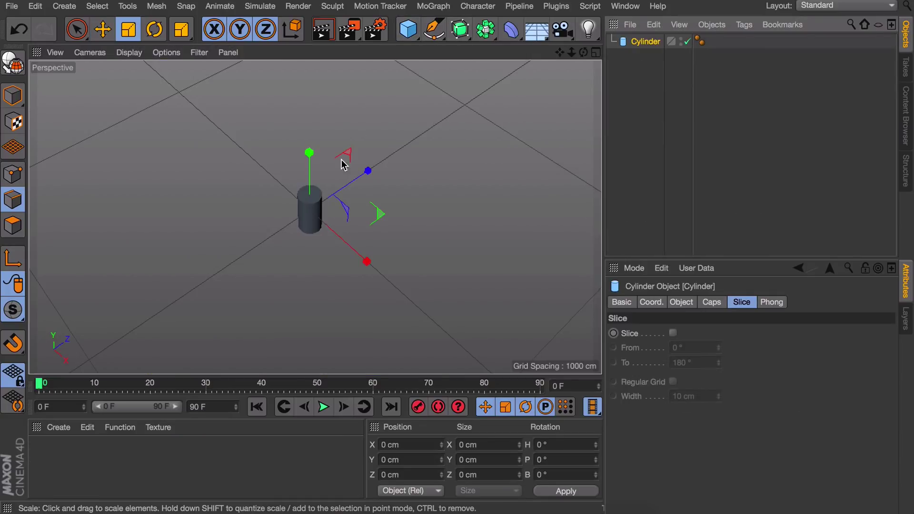
pyautogui.scroll(3, 329, 145)
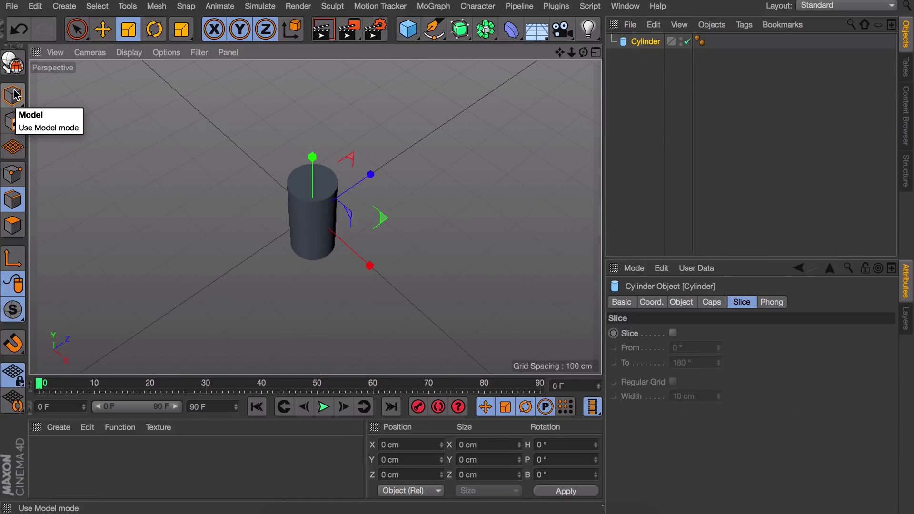
pyautogui.press('c')
pyautogui.click(13, 225)
pyautogui.press('9')
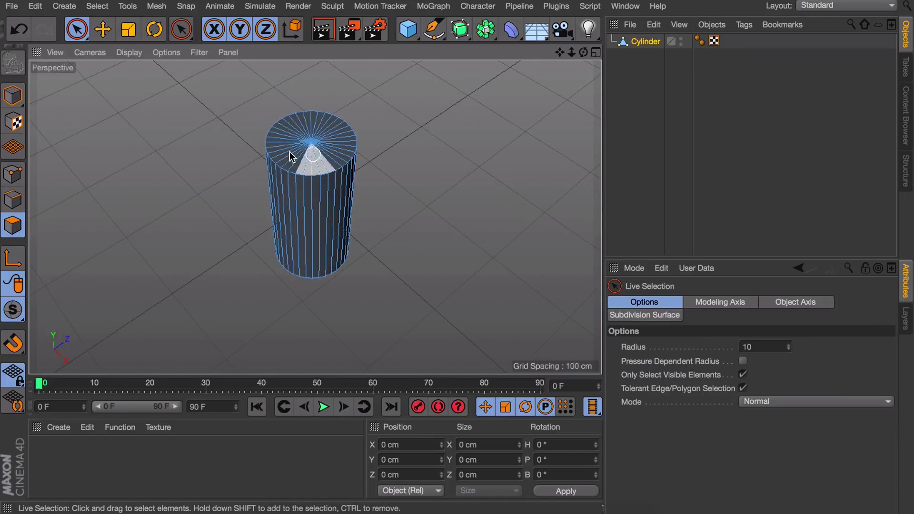
# Delete the cylinder's end caps and a section of its side wall, leaving an open curved shell.
pyautogui.click(299, 140)
pyautogui.moveTo(300, 139); pyautogui.dragTo(335, 146)
pyautogui.press('Delete')
pyautogui.moveTo(317, 214)
pyautogui.keyDown('alt'); pyautogui.mouseDown()
pyautogui.moveTo(305, 183)
pyautogui.moveTo(303, 209)
pyautogui.moveTo(338, 107)
pyautogui.moveTo(328, 200)
pyautogui.moveTo(336, 201)
pyautogui.moveTo(323, 199)
pyautogui.moveTo(369, 193)
pyautogui.moveTo(423, 204)
pyautogui.moveTo(367, 192)
pyautogui.moveTo(387, 189)
pyautogui.mouseUp(); pyautogui.keyUp('alt')
pyautogui.press('Delete')
pyautogui.press('Delete')
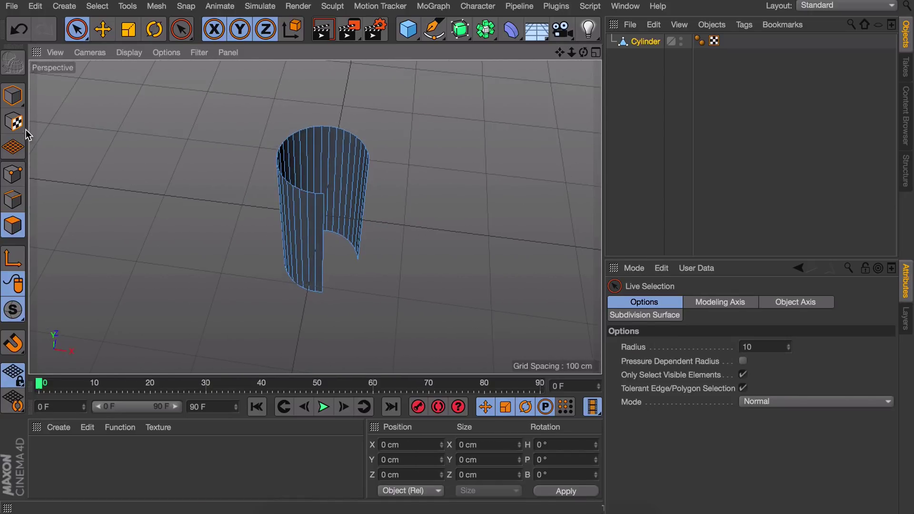
# Scale the open cylinder shell down along its Y axis into a low curved band.
pyautogui.click(13, 95)
pyautogui.press('t')
pyautogui.moveTo(324, 156); pyautogui.dragTo(325, 214)
pyautogui.scroll(5, 320, 239)
# Extrude both vertical end edges of the curved band in place and scale them to about 22 cm high.
pyautogui.press('Return')
pyautogui.click(328, 262)
pyautogui.keyDown('shift'); pyautogui.click(504, 248); pyautogui.keyUp('shift')
pyautogui.moveTo(437, 165); pyautogui.dragTo(433, 86)
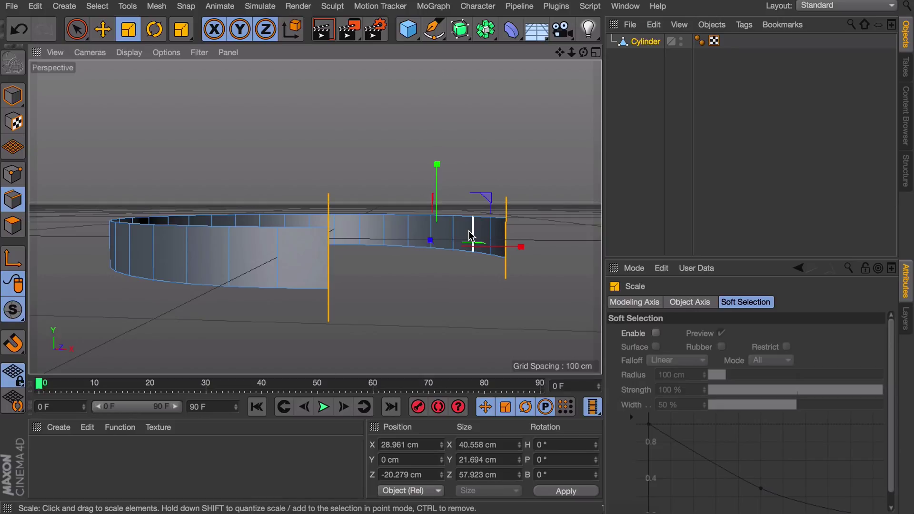
# Extrude the band's heightened end edges outward and scale them vertically to points to form the arrowheads.
pyautogui.keyDown('alt'); pyautogui.moveTo(451, 245); pyautogui.dragTo(367, 265); pyautogui.keyUp('alt')
pyautogui.press('d')
pyautogui.press('t')
pyautogui.moveTo(416, 243); pyautogui.dragTo(416, 297)
pyautogui.keyDown('alt'); pyautogui.moveTo(417, 301); pyautogui.dragTo(311, 157); pyautogui.keyUp('alt')
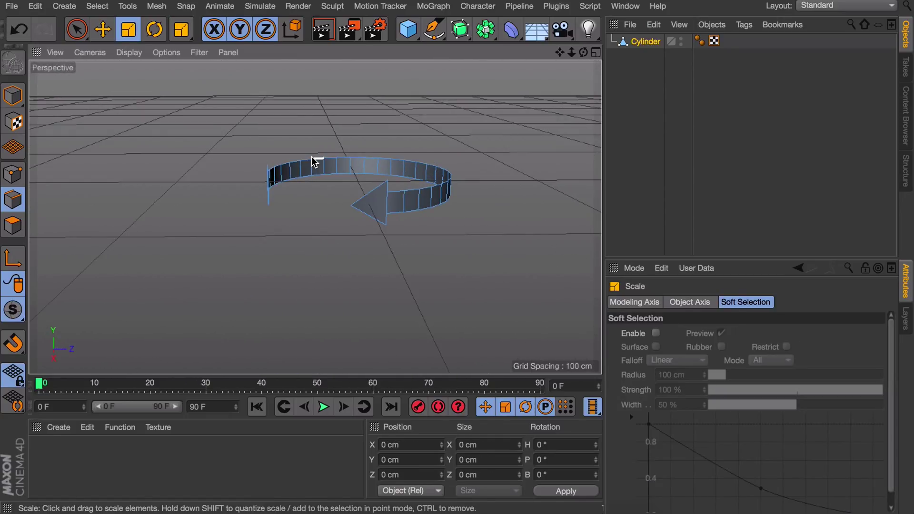
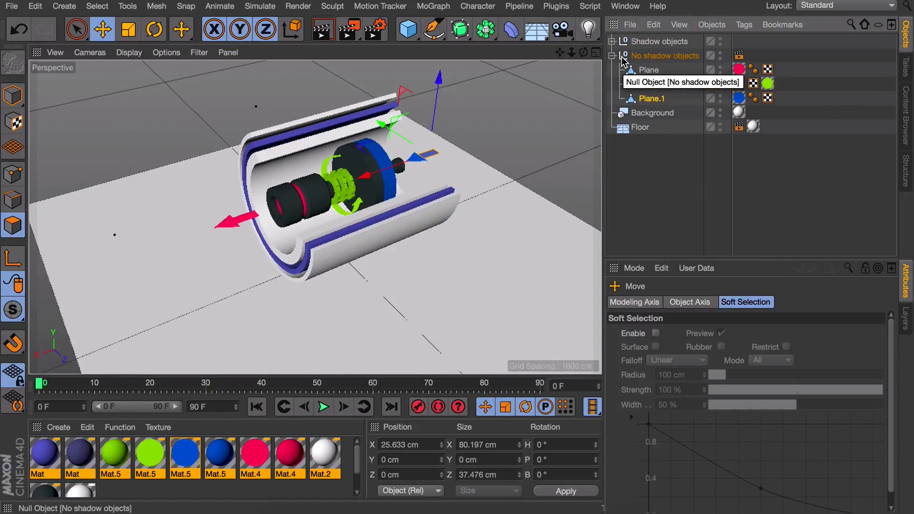
# Render the cutaway scene in the viewport and examine the Compositing tag and children of the No shadow objects null.
pyautogui.click(612, 56)
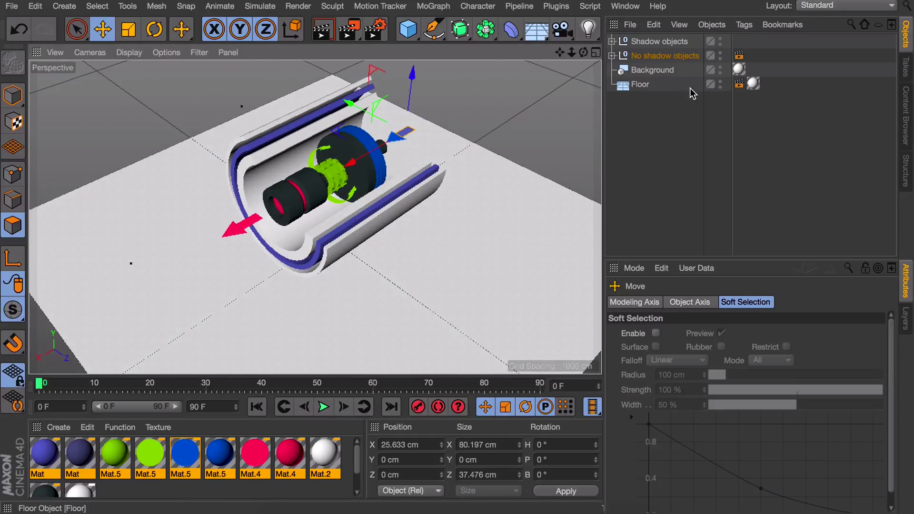
pyautogui.hotkey('ctrl', 'r')
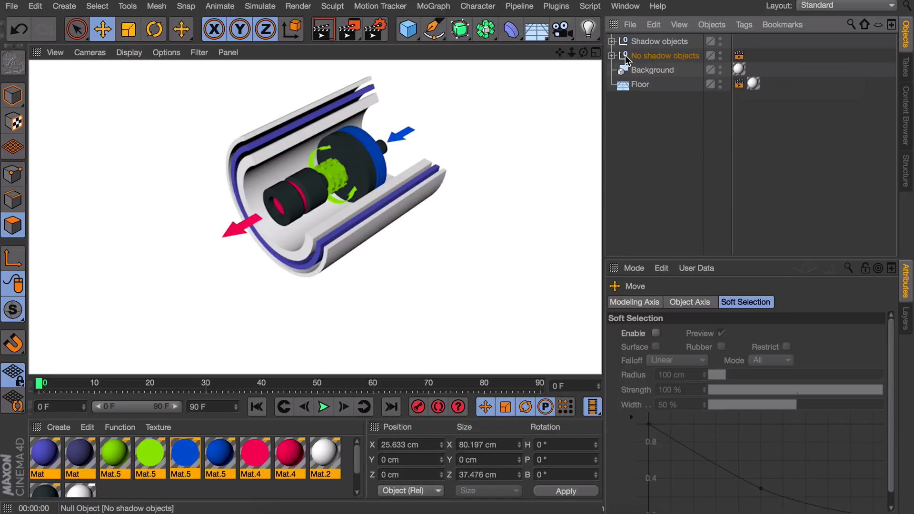
pyautogui.click(739, 55)
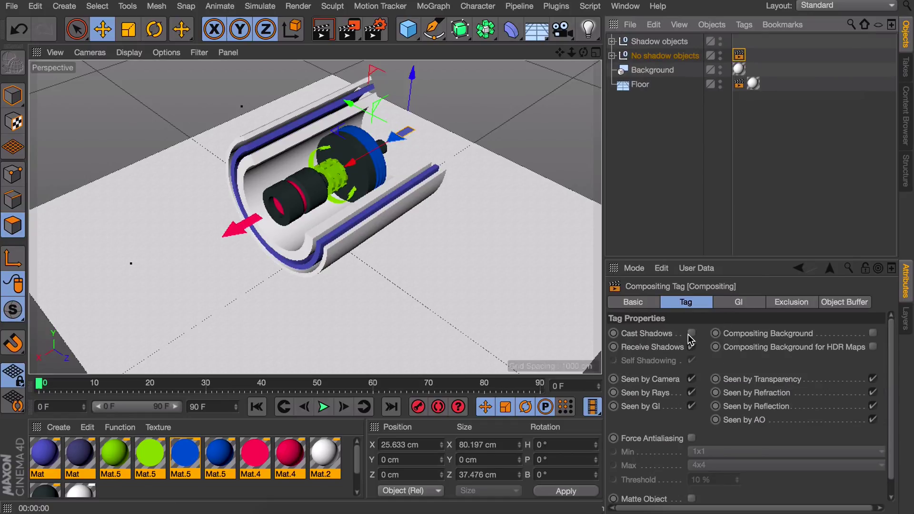
pyautogui.click(612, 55)
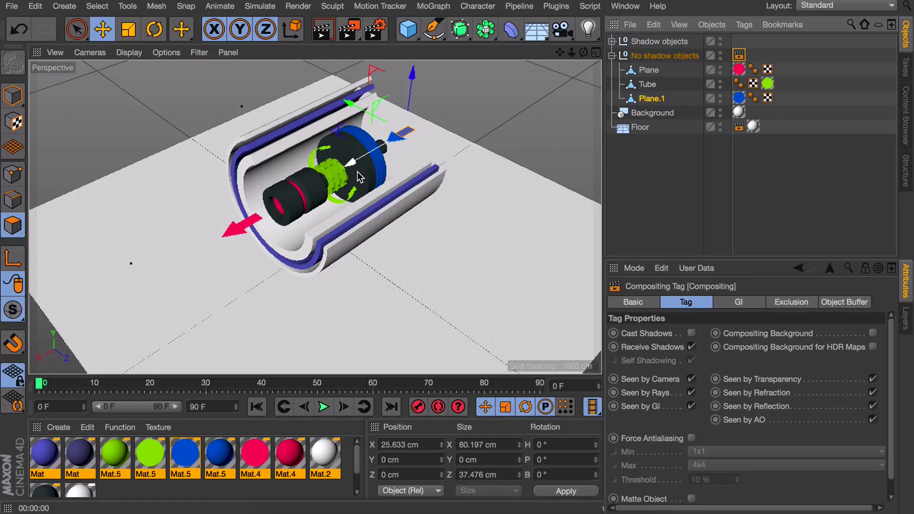
# Open the flat blue Mat.5 material in the Material Editor and examine its Luminance channel.
pyautogui.click(230, 489)
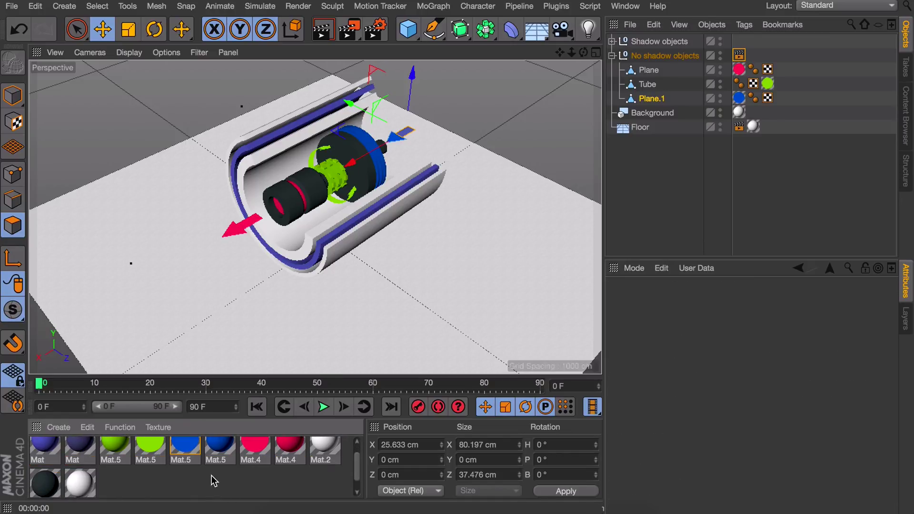
pyautogui.scroll(1, 134, 450)
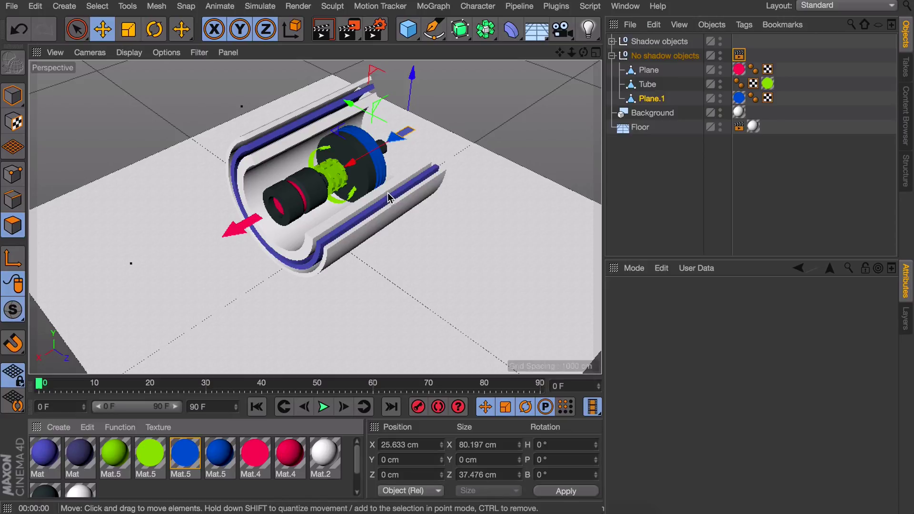
pyautogui.scroll(3, 399, 133)
pyautogui.doubleClick(184, 455)
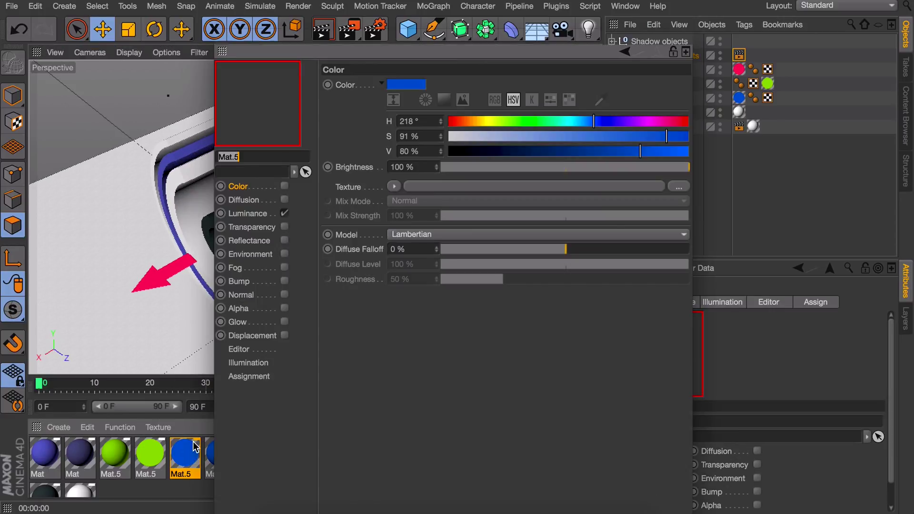
pyautogui.click(270, 217)
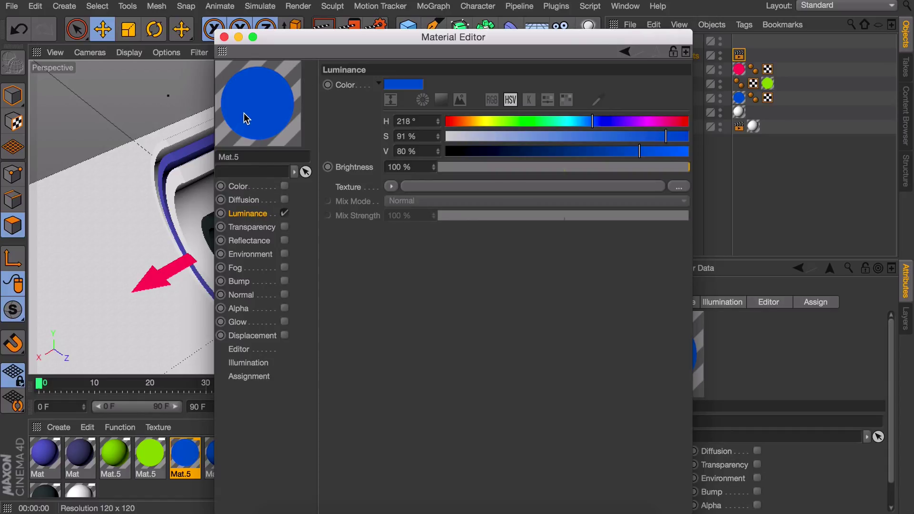
pyautogui.press('super+z')
pyautogui.moveTo(295, 38); pyautogui.dragTo(582, 34)
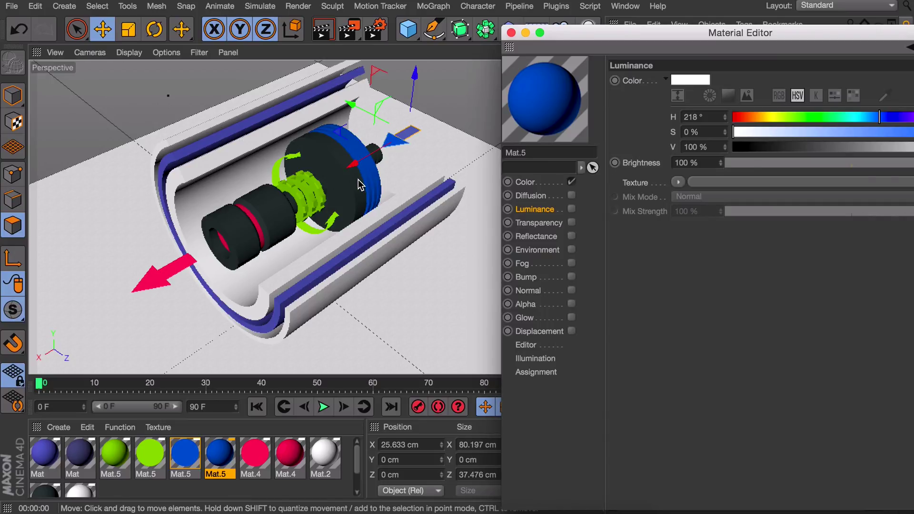
# Copy the colour from the shaded blue Mat.5 material's Color channel.
pyautogui.click(227, 453)
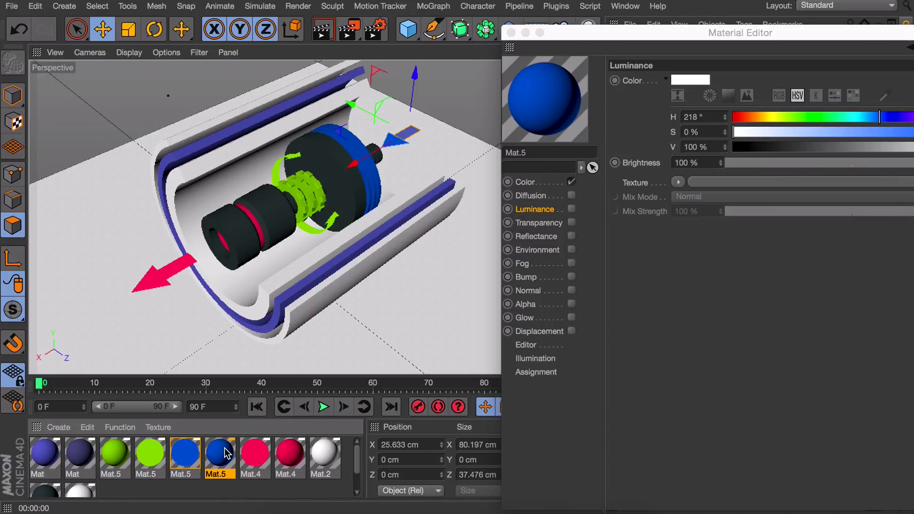
pyautogui.click(526, 183)
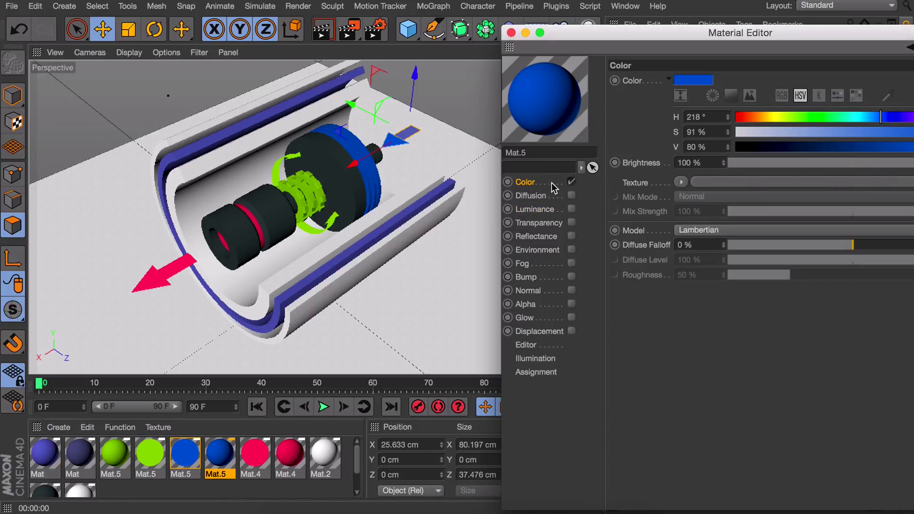
pyautogui.rightClick(638, 86)
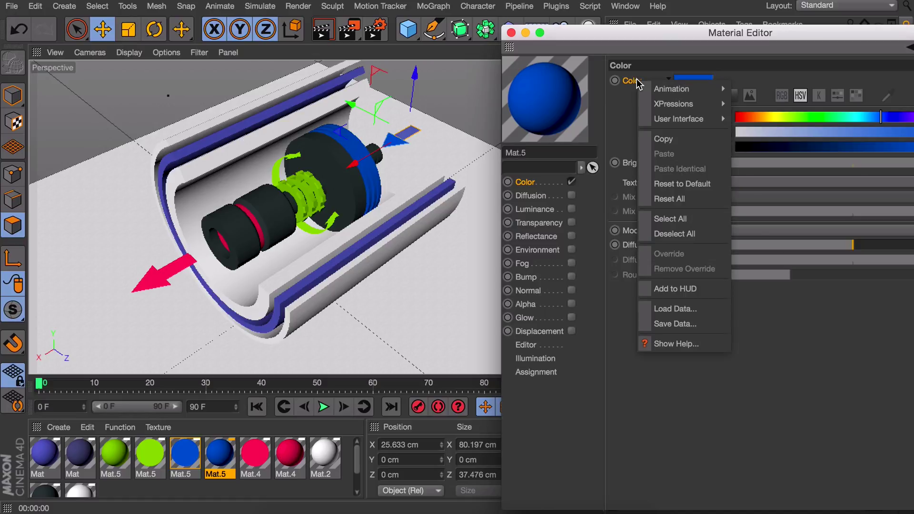
pyautogui.click(663, 139)
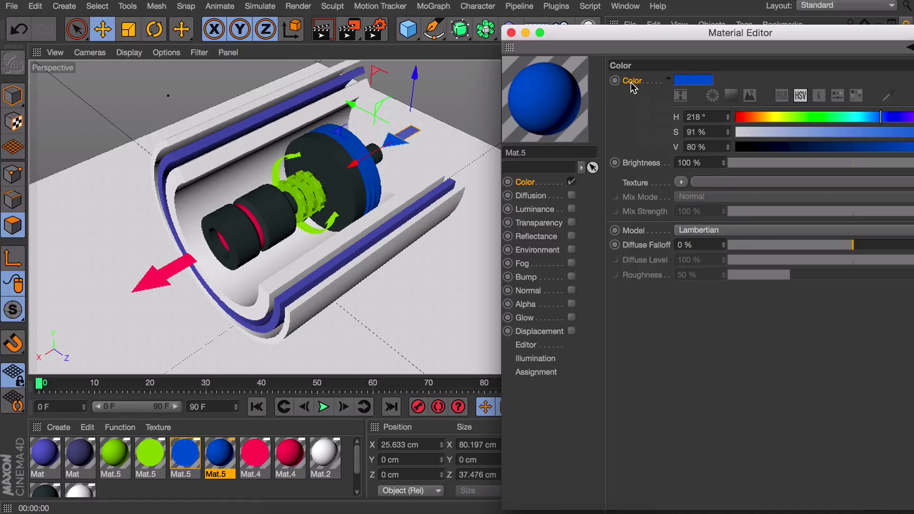
# Show the copy and paste options for the flat blue Mat.5 material's Luminance colour, and close the Material Editor.
pyautogui.click(193, 452)
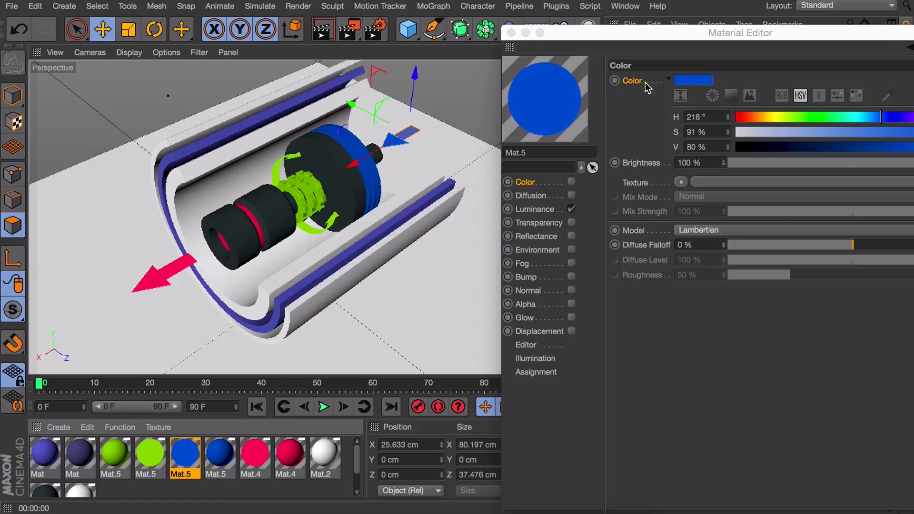
pyautogui.click(554, 209)
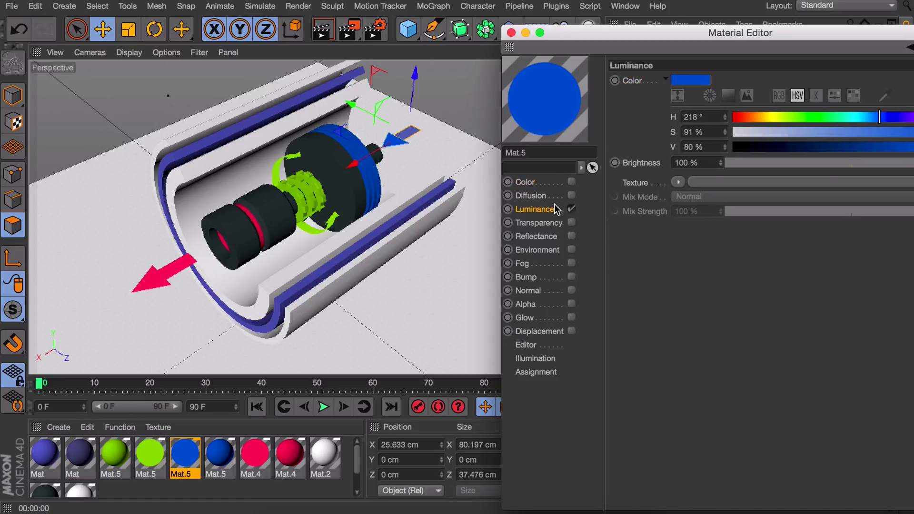
pyautogui.rightClick(640, 79)
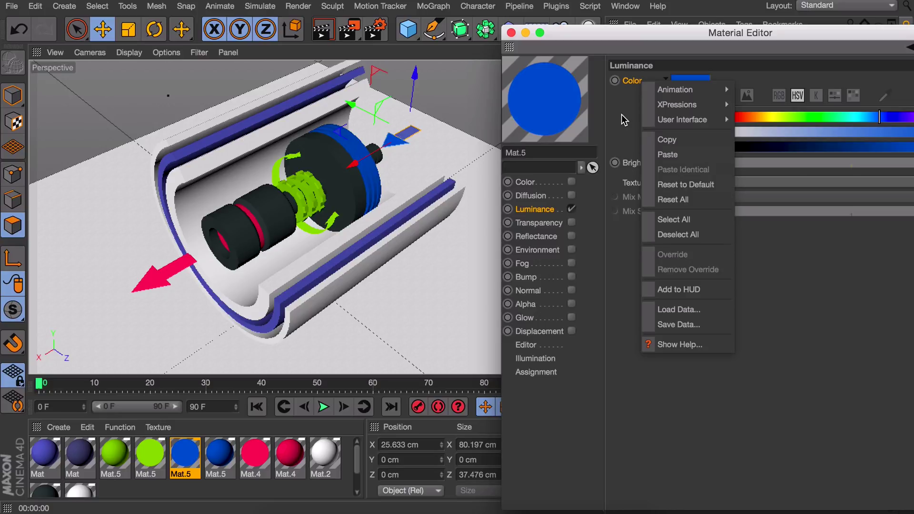
pyautogui.click(513, 37)
pyautogui.click(510, 32)
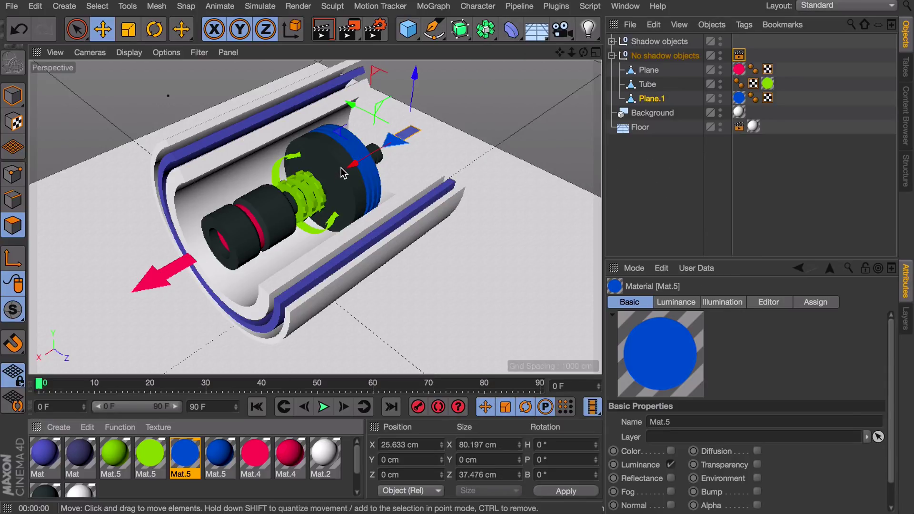
pyautogui.keyDown('alt'); pyautogui.moveTo(343, 167); pyautogui.dragTo(344, 191); pyautogui.keyUp('alt')
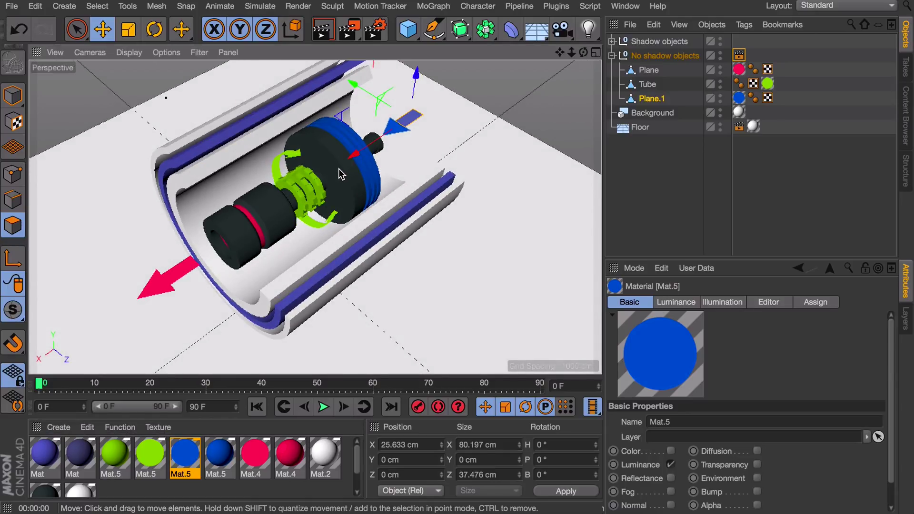
# Switch to Model mode and collapse the No shadow objects group.
pyautogui.keyDown('alt'); pyautogui.moveTo(298, 209); pyautogui.dragTo(266, 190); pyautogui.keyUp('alt')
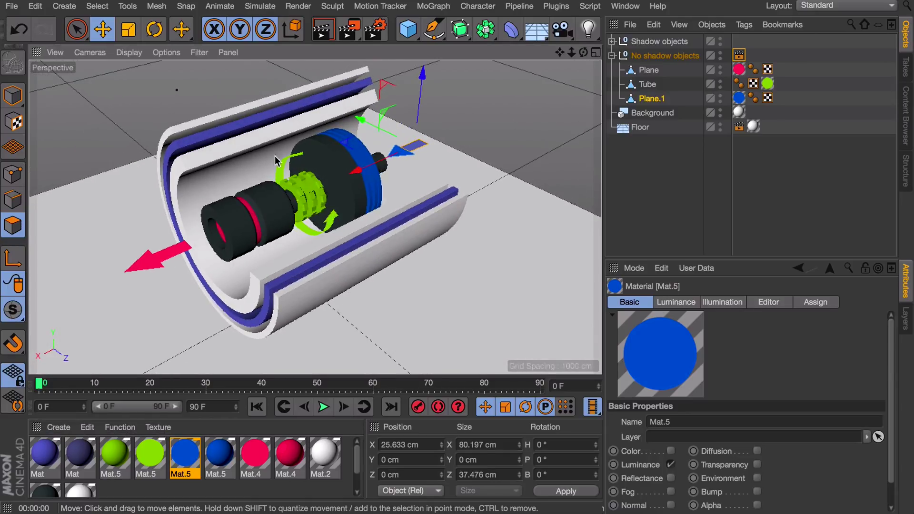
pyautogui.click(13, 95)
pyautogui.click(612, 56)
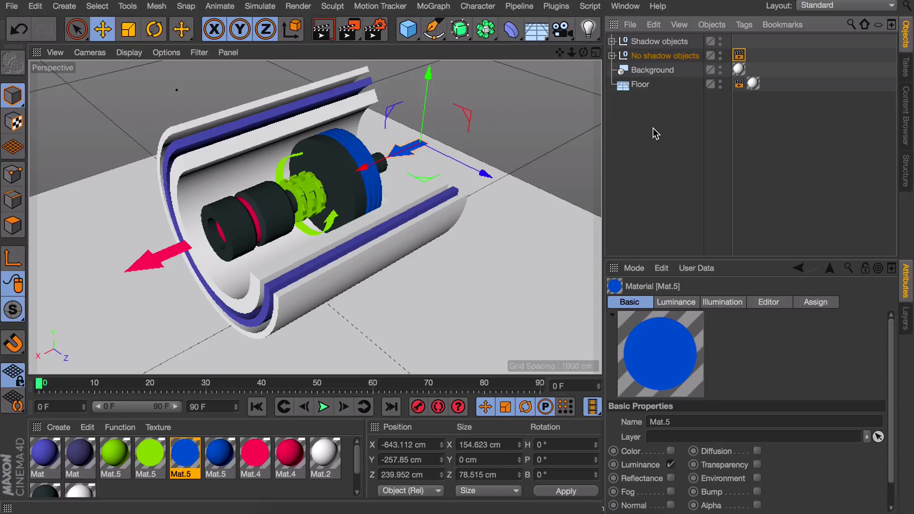
# Add an infinite light to the scene and rotate it to a pitch of -90°.
pyautogui.scroll(-5, 451, 118)
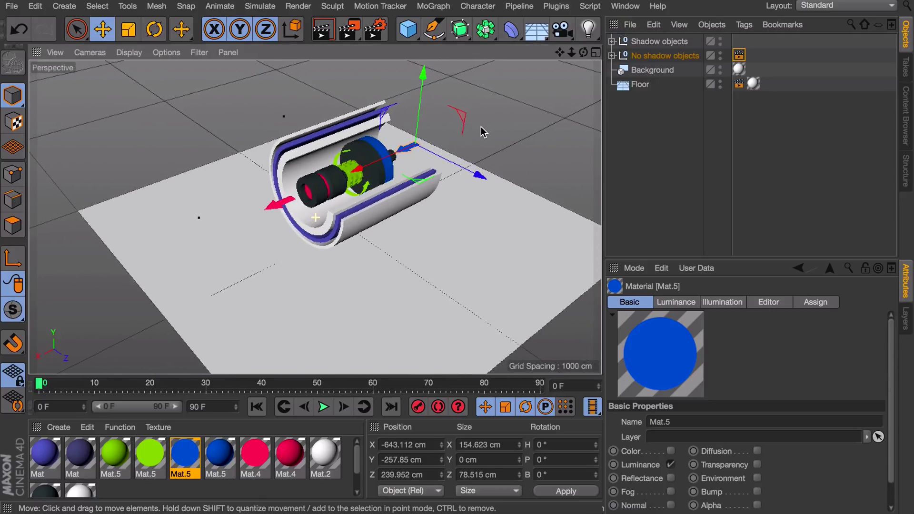
pyautogui.click(589, 29)
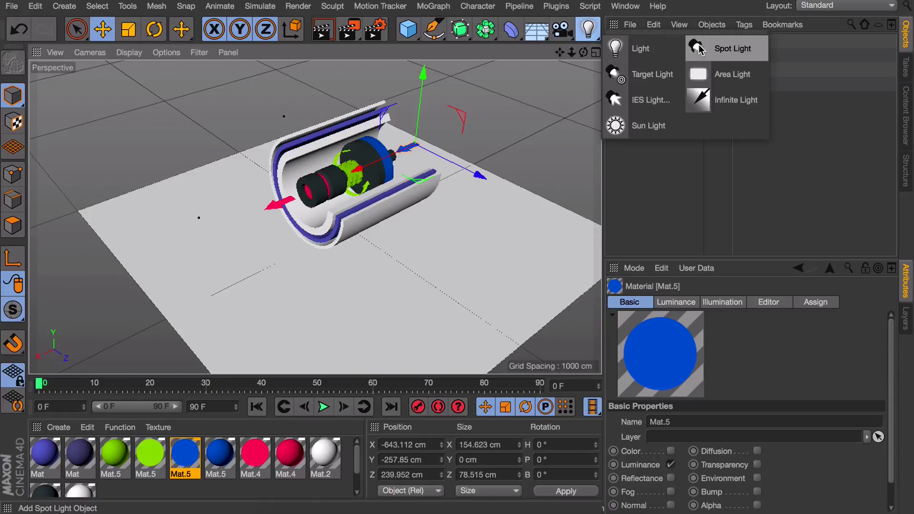
pyautogui.click(736, 106)
pyautogui.scroll(4, 367, 169)
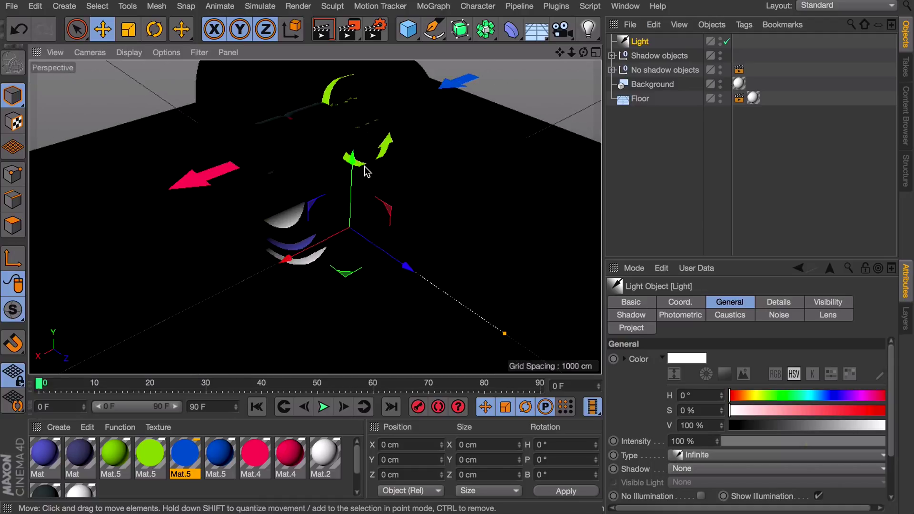
pyautogui.scroll(4, 359, 251)
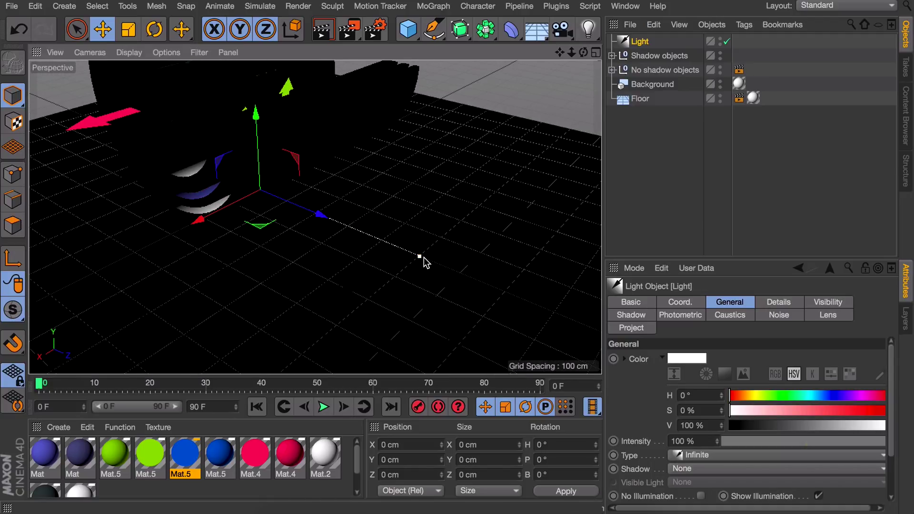
pyautogui.press('r')
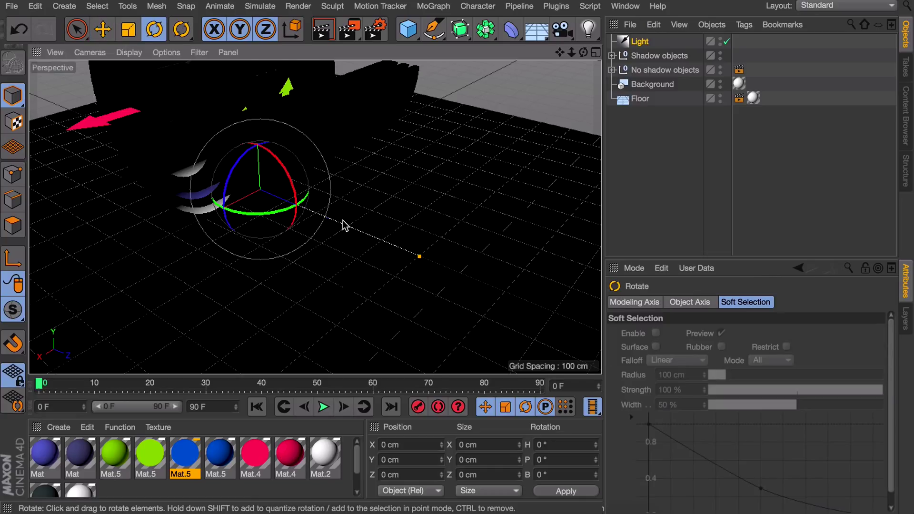
pyautogui.moveTo(292, 184); pyautogui.dragTo(312, 281)
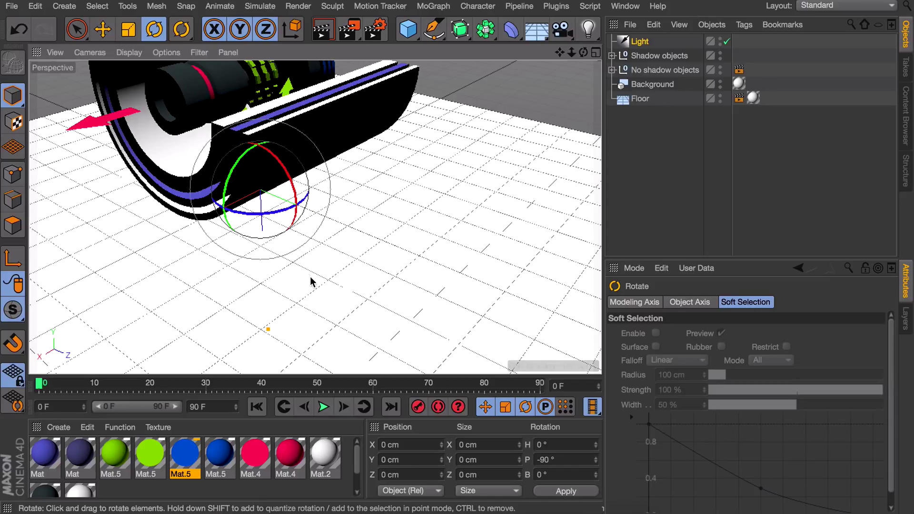
# Rename the new infinite light as Top light.
pyautogui.keyDown('alt'); pyautogui.moveTo(287, 142); pyautogui.dragTo(288, 239); pyautogui.keyUp('alt')
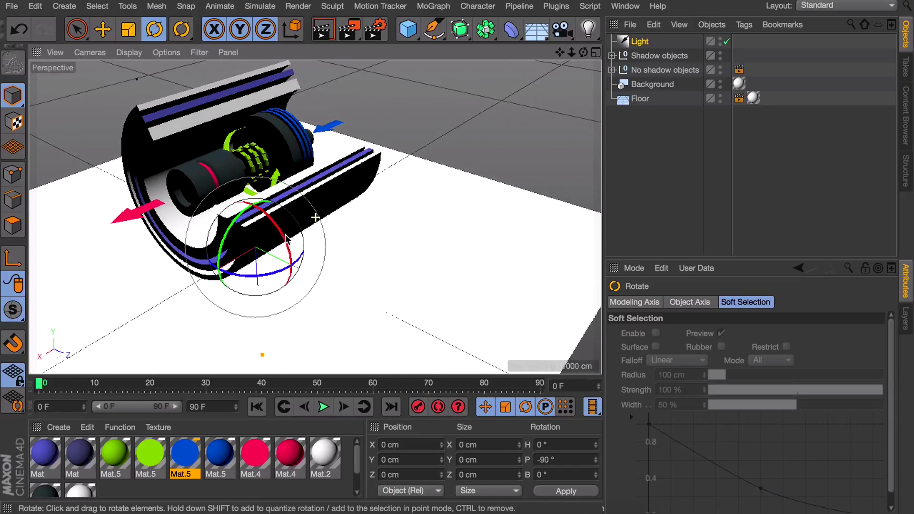
pyautogui.doubleClick(642, 42)
pyautogui.write('Top l')
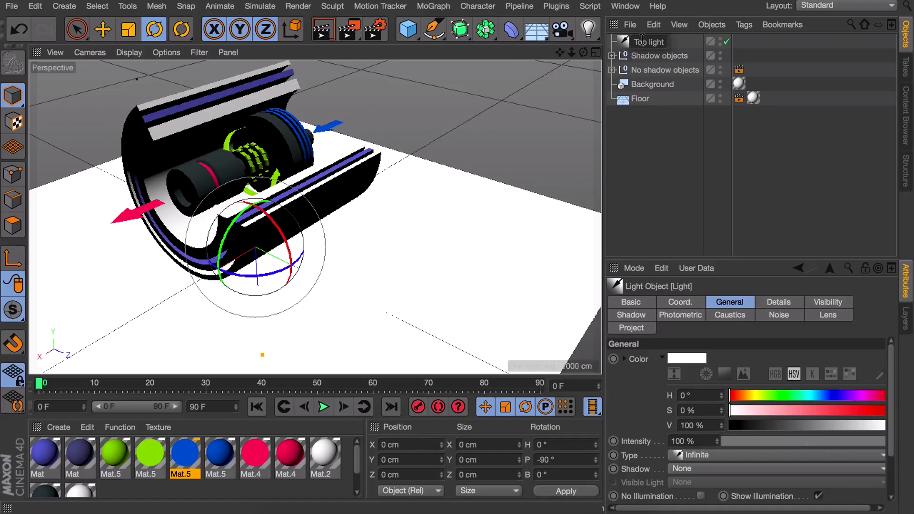
pyautogui.write('ight')
pyautogui.press('Return')
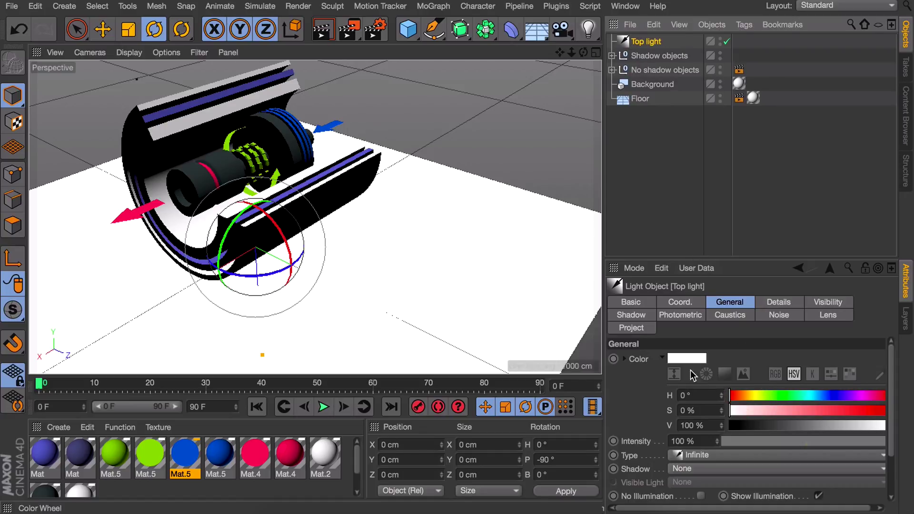
# Set the Top light's shadow type to Area and render the scene in the viewport.
pyautogui.click(685, 471)
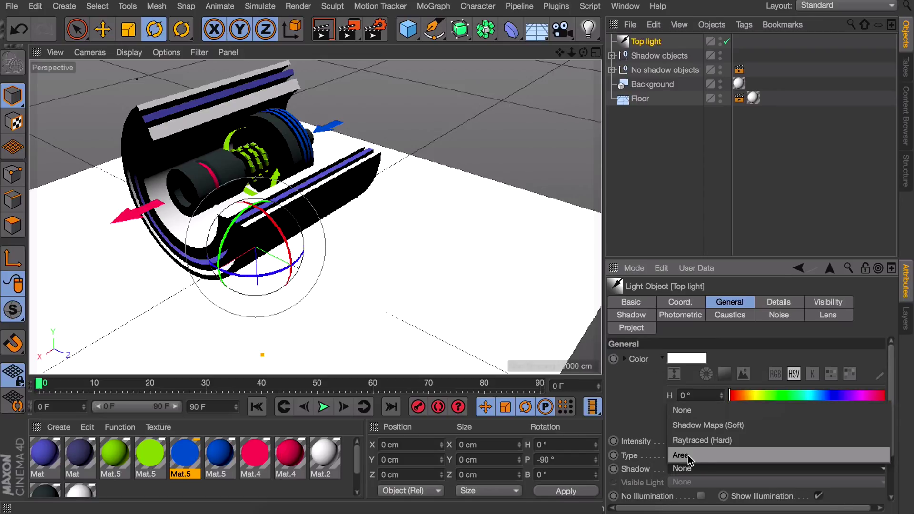
pyautogui.click(685, 456)
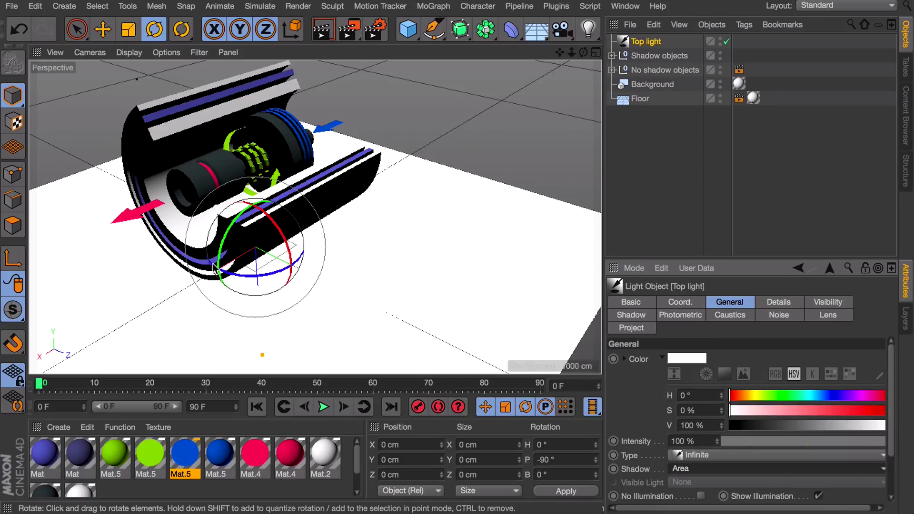
pyautogui.scroll(-3, 279, 242)
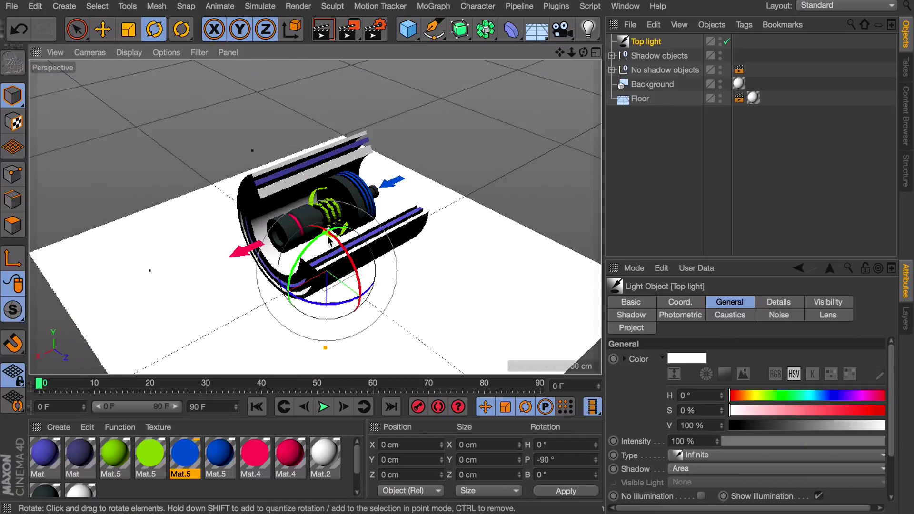
pyautogui.hotkey('ctrl', 'r')
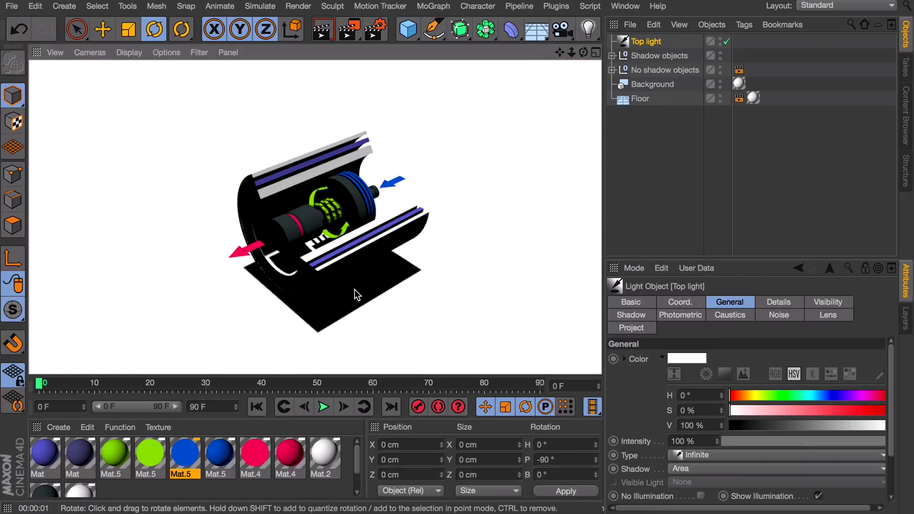
# Set the Top light's shadow density to 80 % and render the viewport again.
pyautogui.click(632, 315)
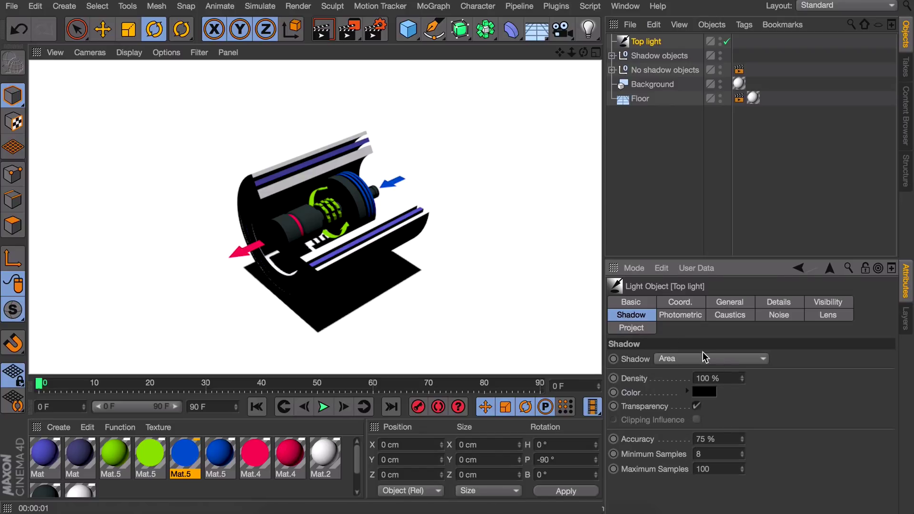
pyautogui.moveTo(742, 379); pyautogui.dragTo(743, 384)
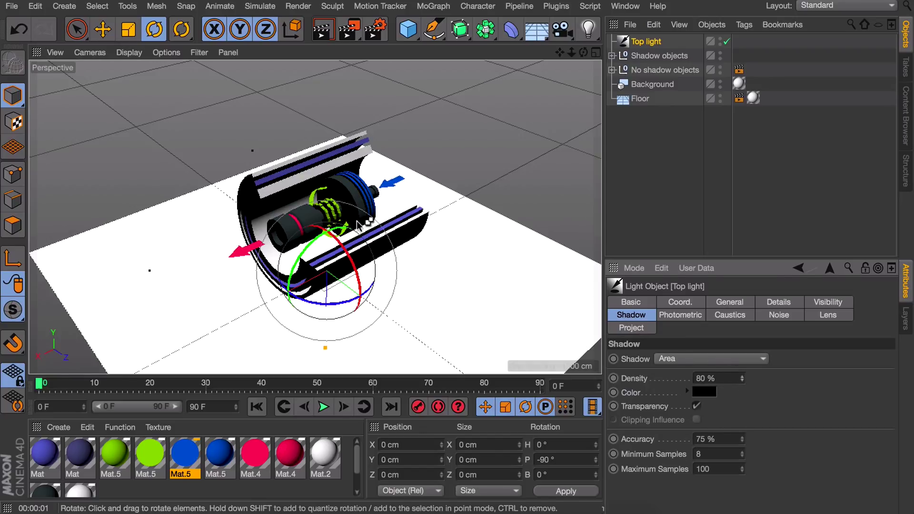
pyautogui.hotkey('ctrl', 'r')
# Add a second infinite light, rotate it to a pitch of 180°, and check its direction in the orthographic views.
pyautogui.click(589, 30)
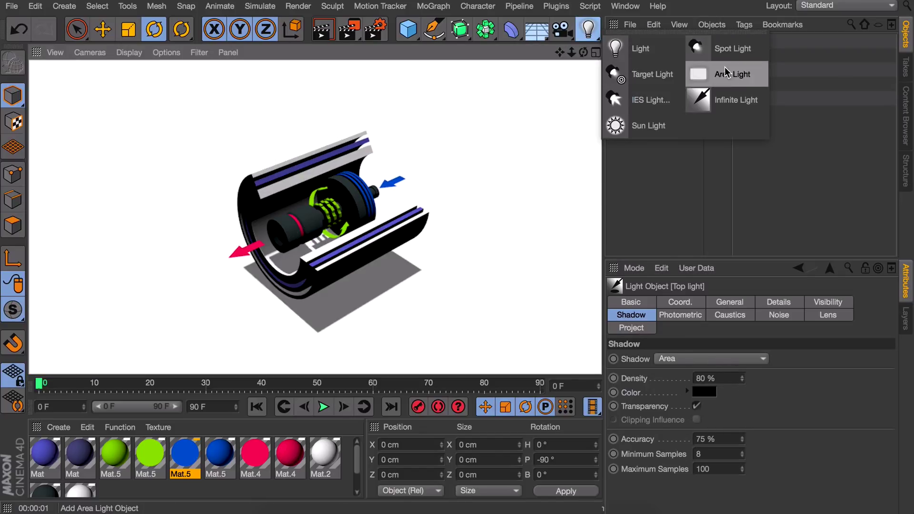
pyautogui.click(728, 101)
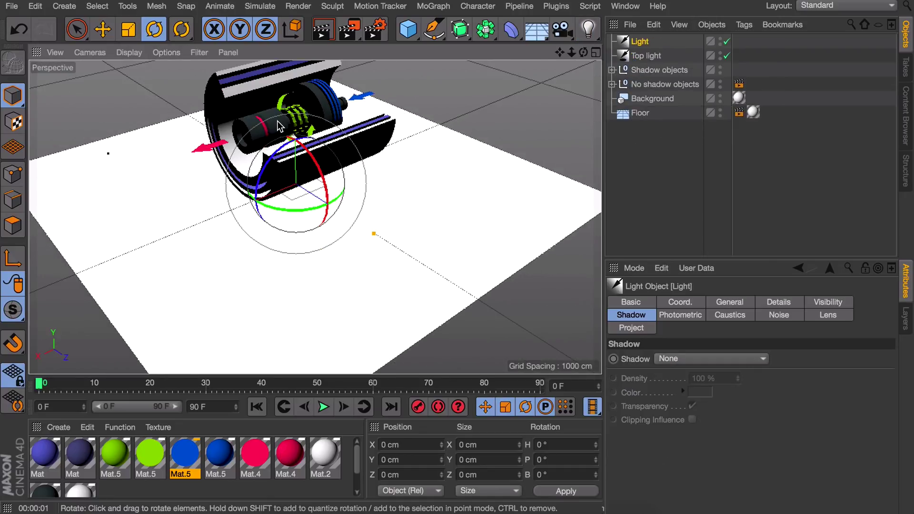
pyautogui.moveTo(315, 162); pyautogui.dragTo(200, 202)
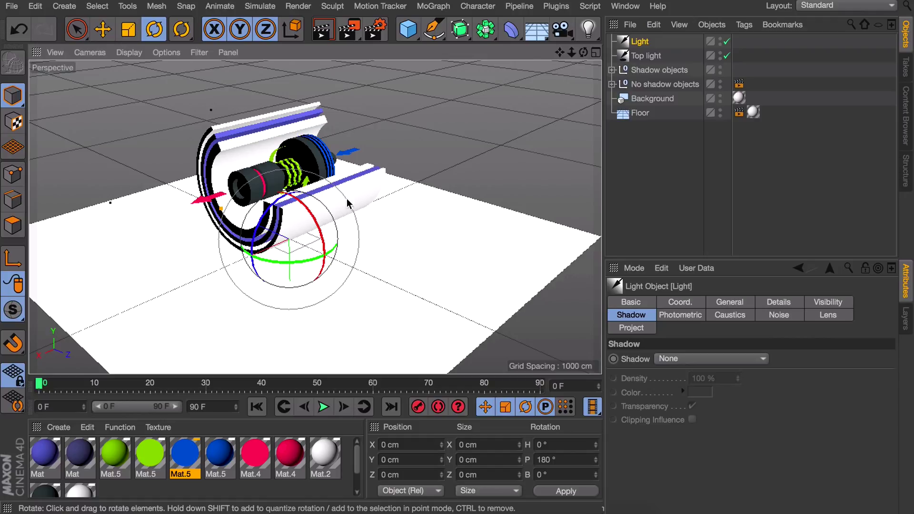
pyautogui.middleClick(523, 76)
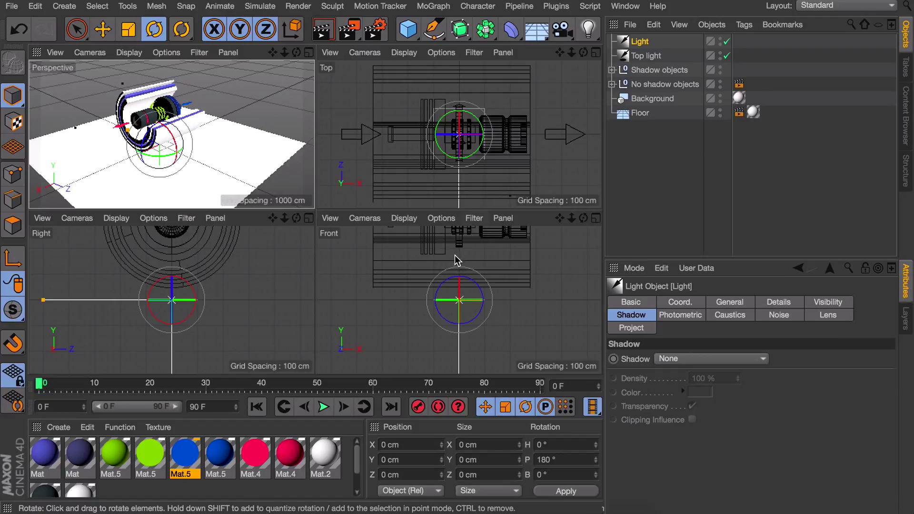
pyautogui.keyDown('alt'); pyautogui.moveTo(468, 257); pyautogui.dragTo(371, 259, button='middle'); pyautogui.keyUp('alt')
pyautogui.scroll(-3, 386, 253)
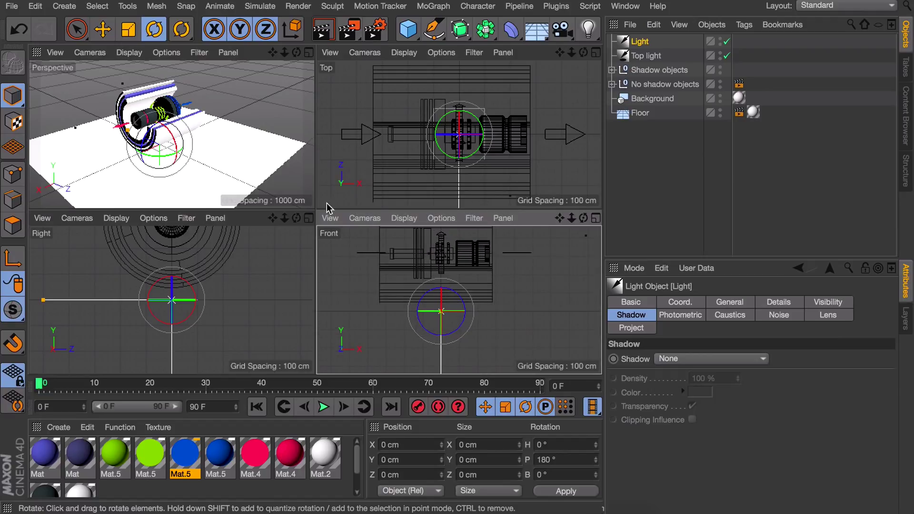
pyautogui.scroll(-5, 163, 326)
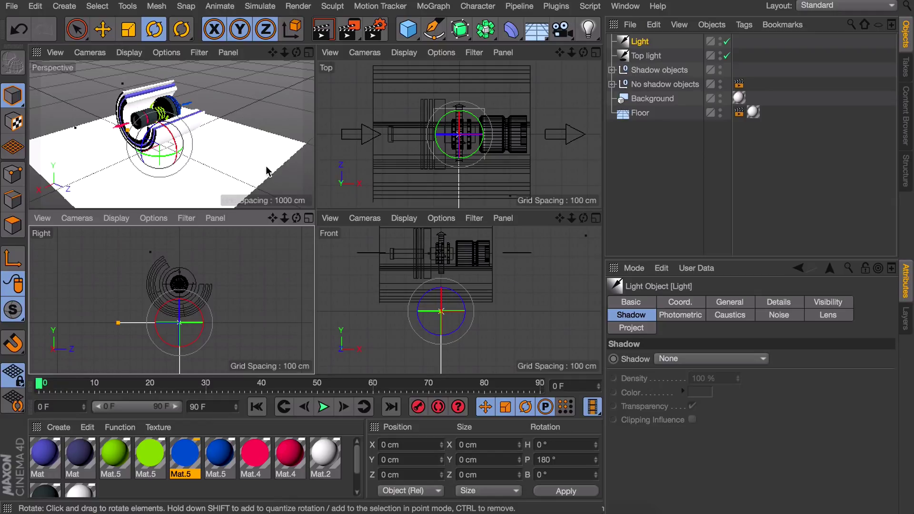
pyautogui.middleClick(59, 68)
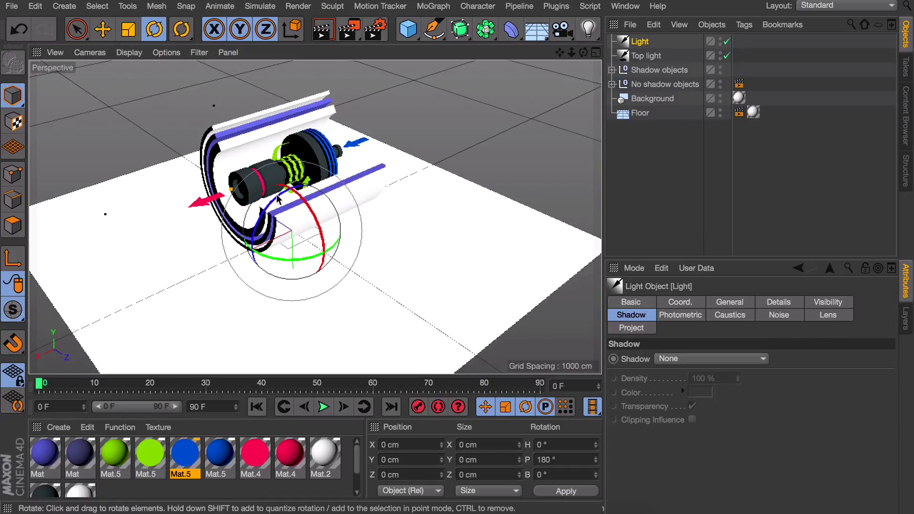
# Rename the second infinite light as Front light and set its intensity to 35 %.
pyautogui.doubleClick(640, 42)
pyautogui.write('Front light')
pyautogui.press('Return')
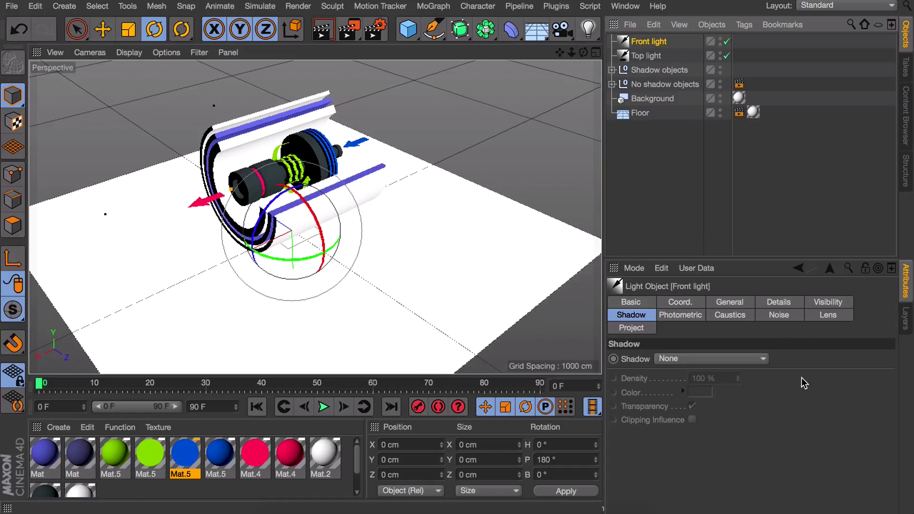
pyautogui.click(729, 303)
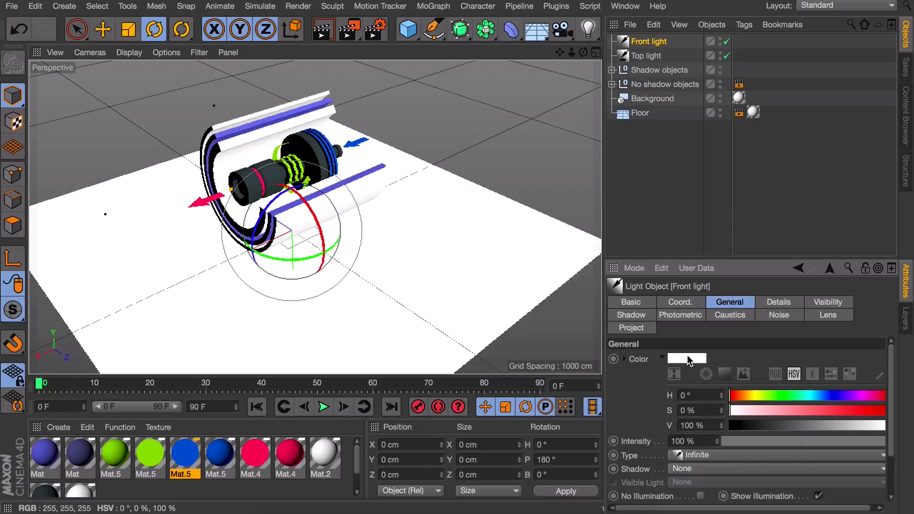
pyautogui.moveTo(689, 361)
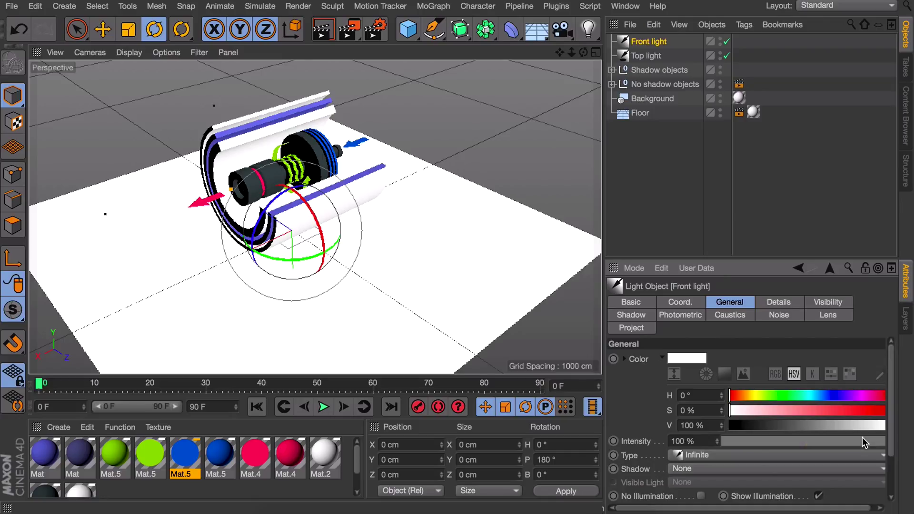
pyautogui.moveTo(862, 438); pyautogui.dragTo(780, 441)
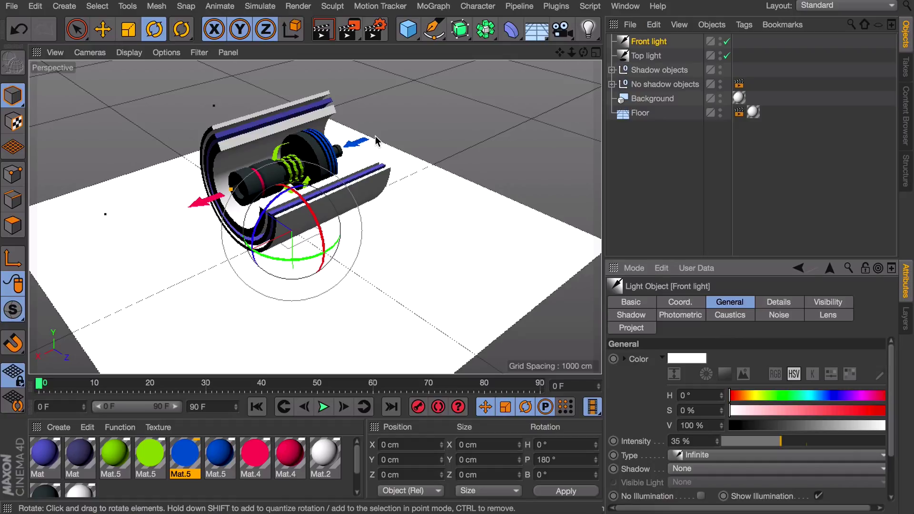
# Add a third infinite light and name it Side light.
pyautogui.click(589, 30)
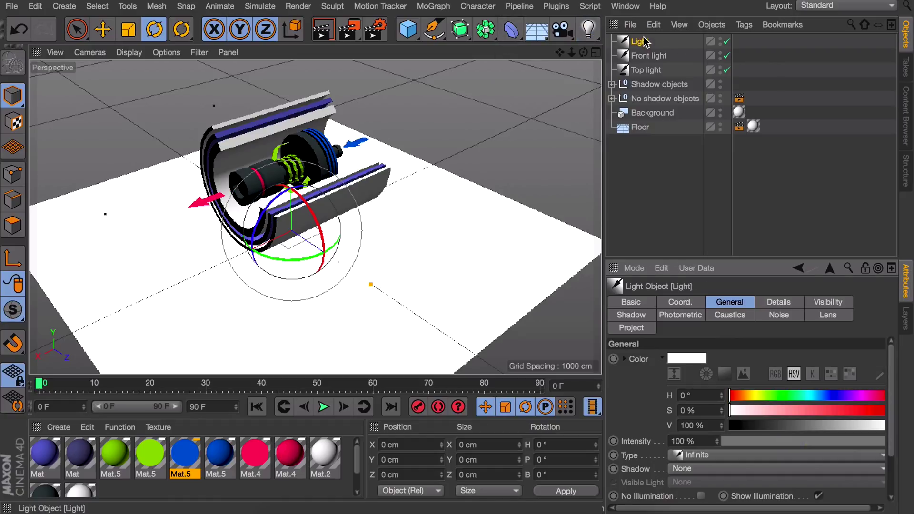
pyautogui.doubleClick(643, 41)
pyautogui.write('Side light')
pyautogui.press('Return')
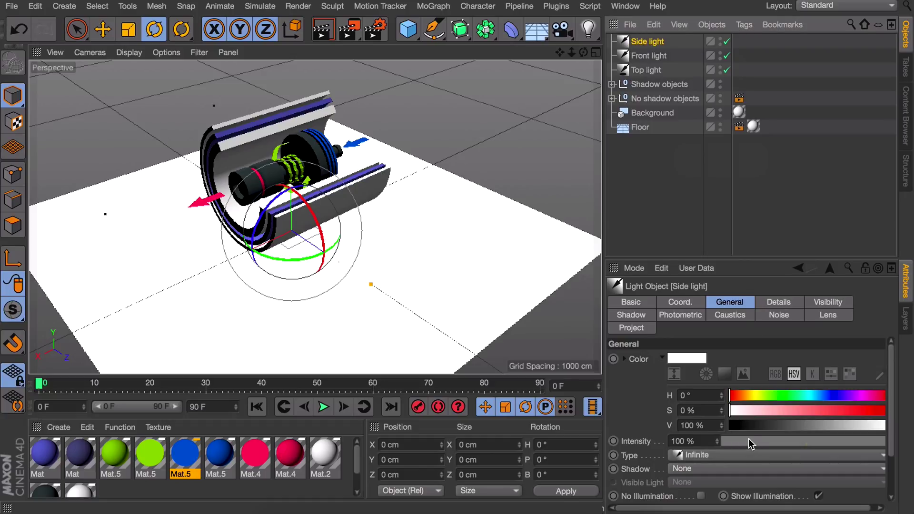
# Set the Side light's intensity to 75 %.
pyautogui.moveTo(748, 438); pyautogui.dragTo(755, 442)
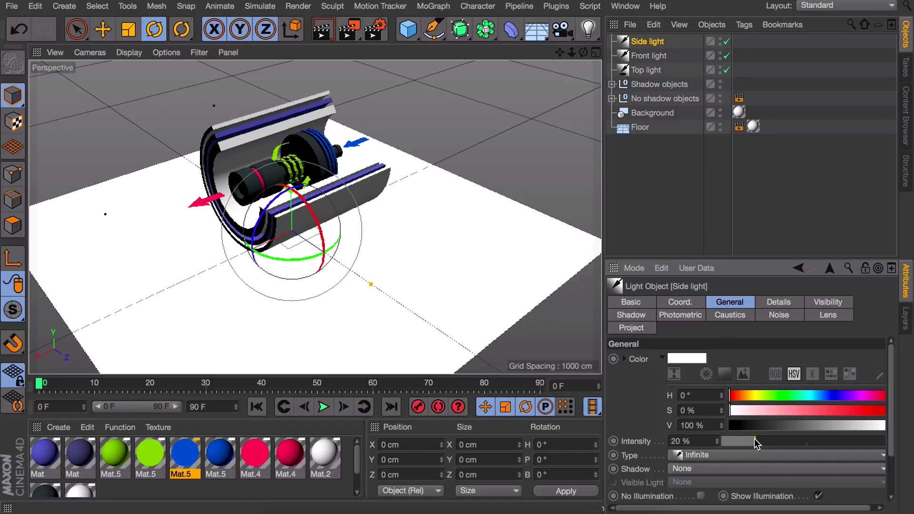
pyautogui.moveTo(755, 439); pyautogui.dragTo(773, 444)
pyautogui.moveTo(773, 440); pyautogui.dragTo(848, 439)
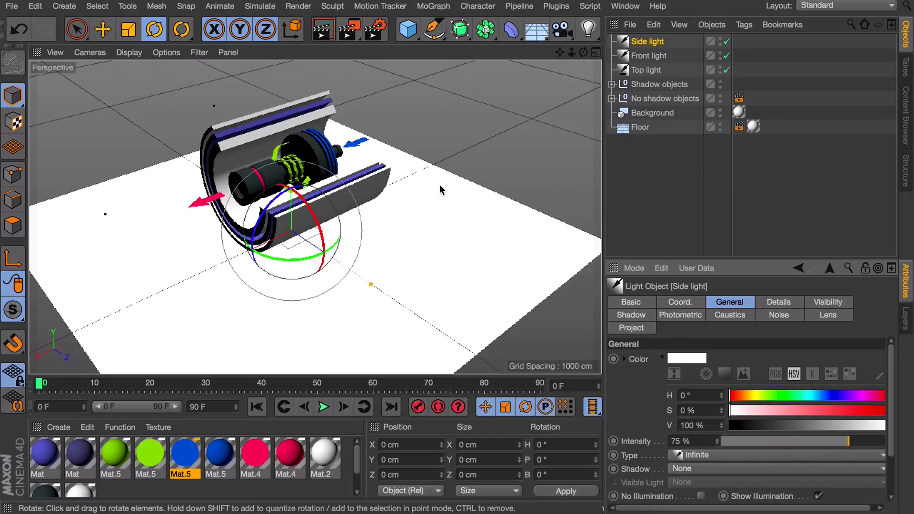
# Render the cutaway in the viewport with the three lights, then again from closer up.
pyautogui.click(323, 29)
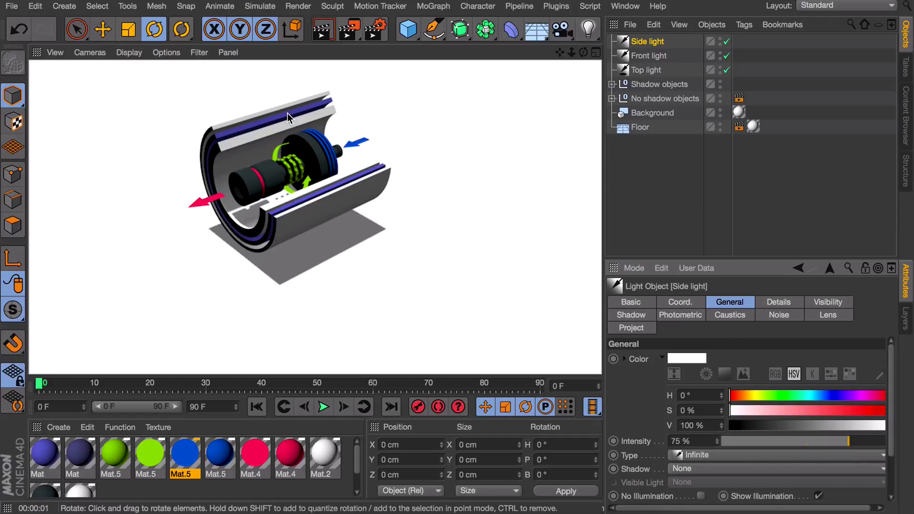
pyautogui.scroll(3, 287, 113)
pyautogui.hotkey('ctrl', 'r')
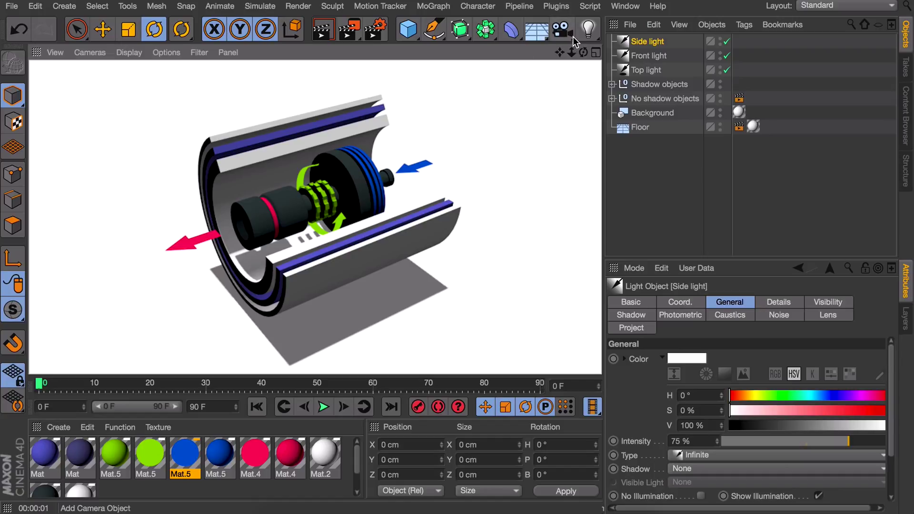
# Add an omni light with Ambient Illumination enabled and render the cutaway in the viewport.
pyautogui.click(589, 29)
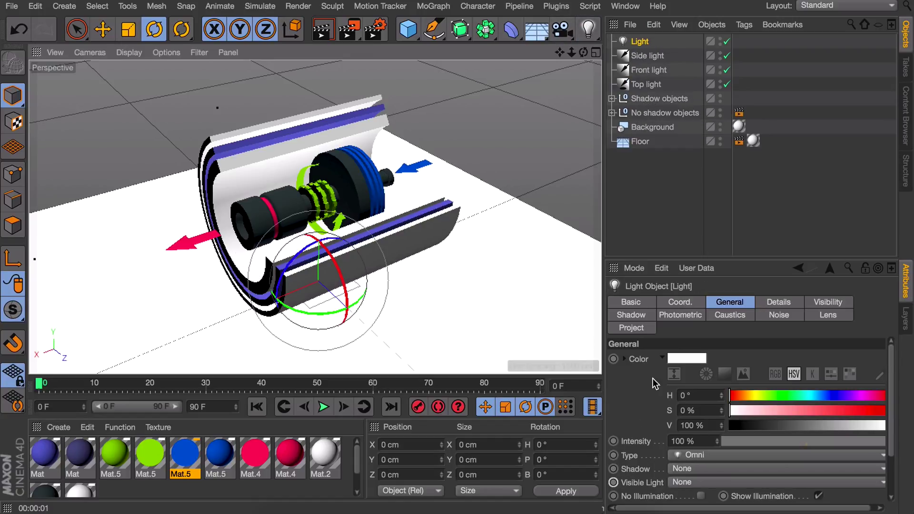
pyautogui.scroll(-2, 642, 400)
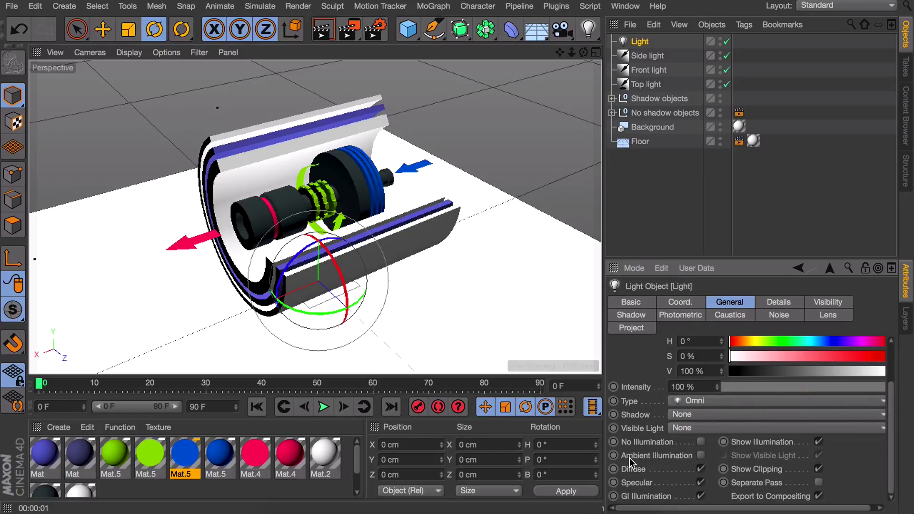
pyautogui.click(700, 455)
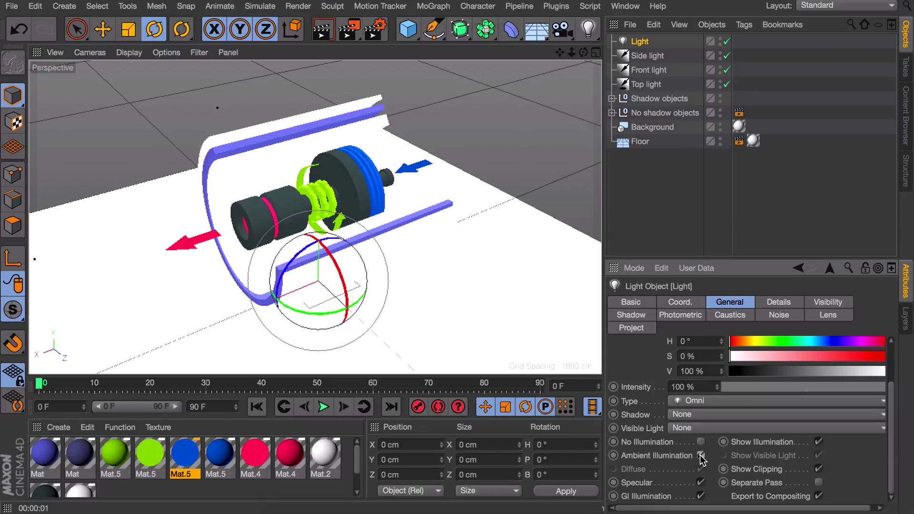
pyautogui.hotkey('ctrl', 'r')
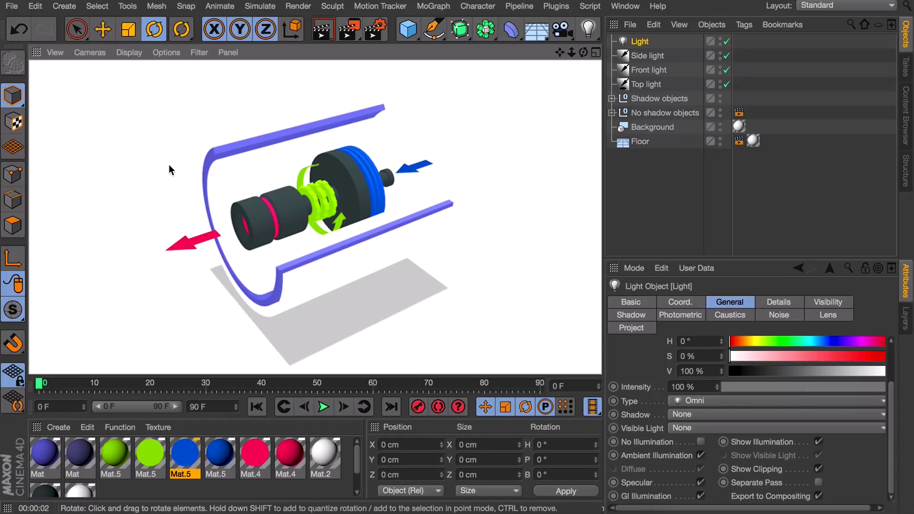
# Set the ambient omni light's intensity to 80 % and render the view again.
pyautogui.click(846, 386)
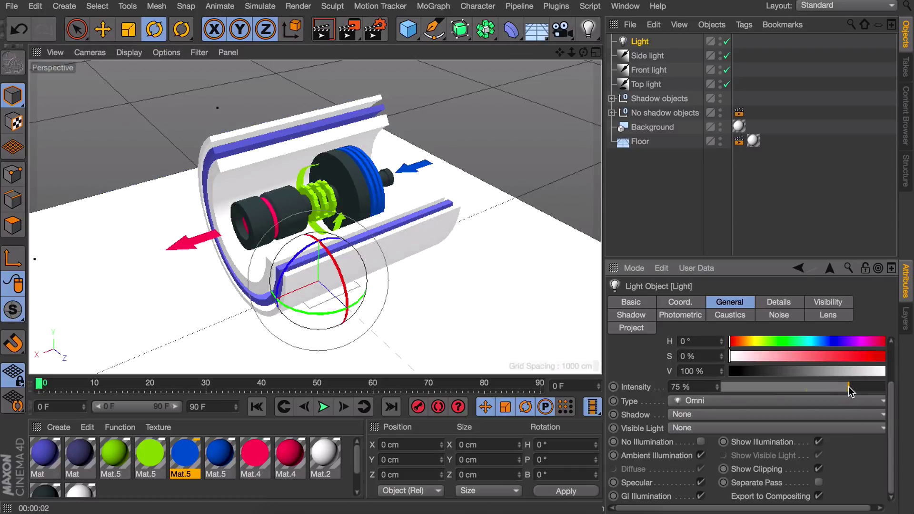
pyautogui.moveTo(848, 386); pyautogui.dragTo(855, 386)
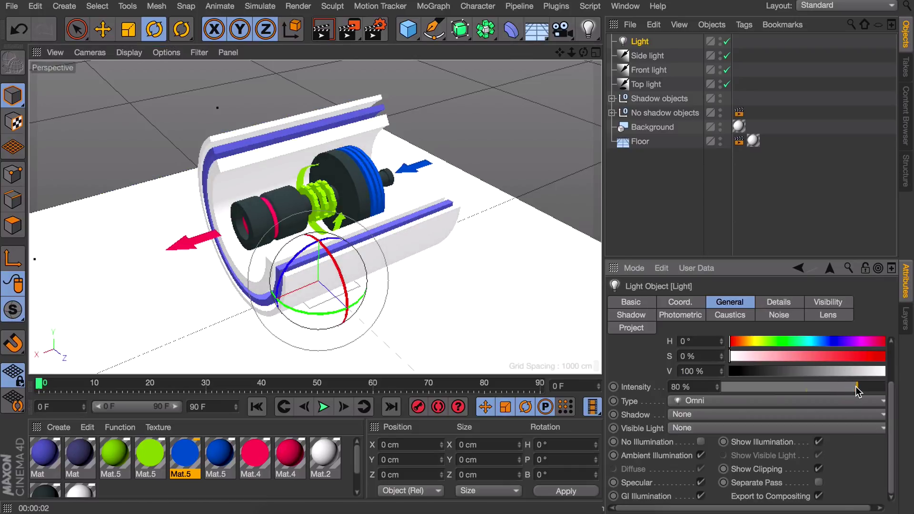
pyautogui.hotkey('ctrl', 'r')
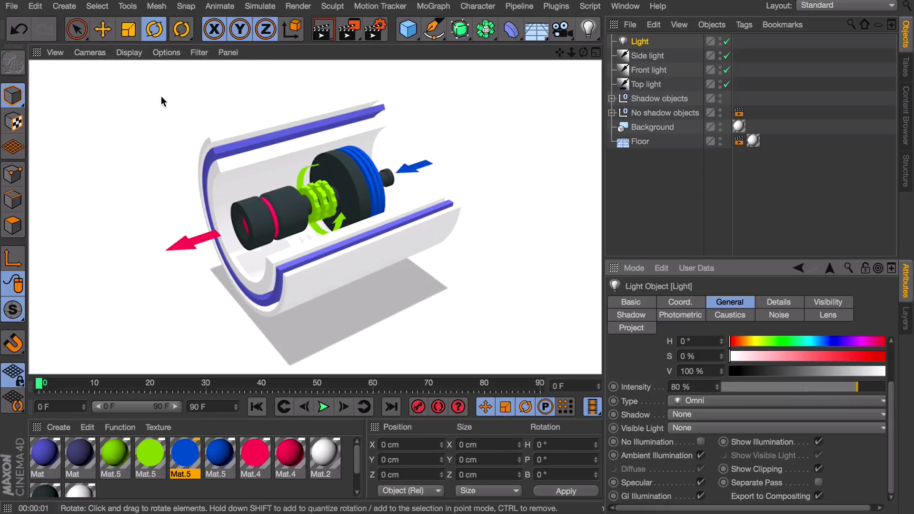
# Switch the viewport camera to the Isometric axonometric projection, frame the cutaway and render it.
pyautogui.click(94, 53)
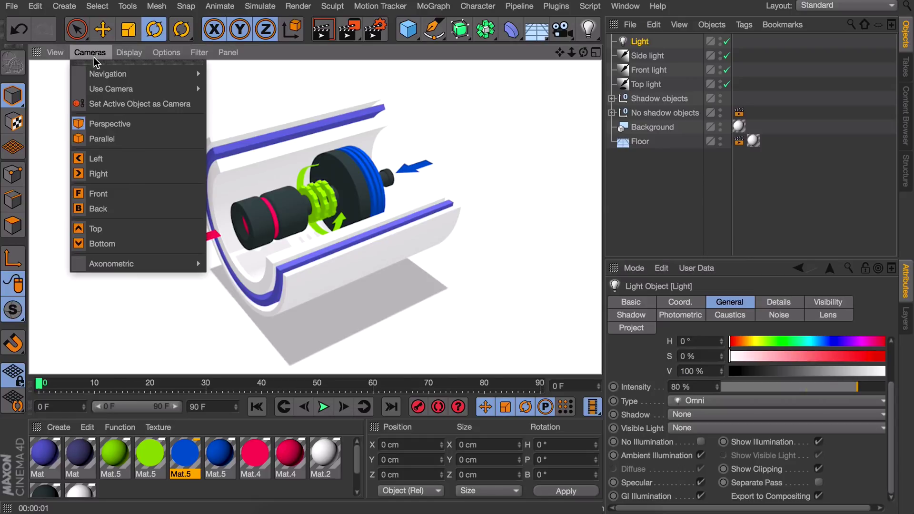
pyautogui.moveTo(122, 261)
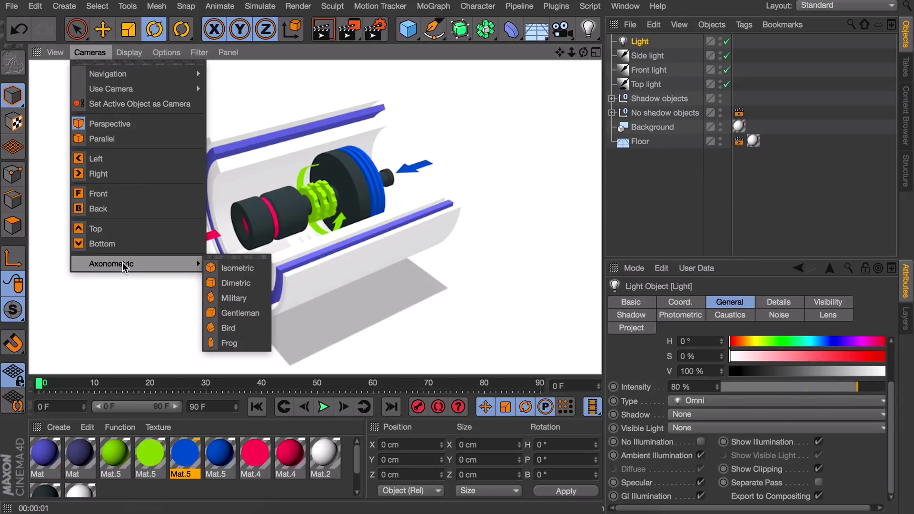
pyautogui.click(237, 268)
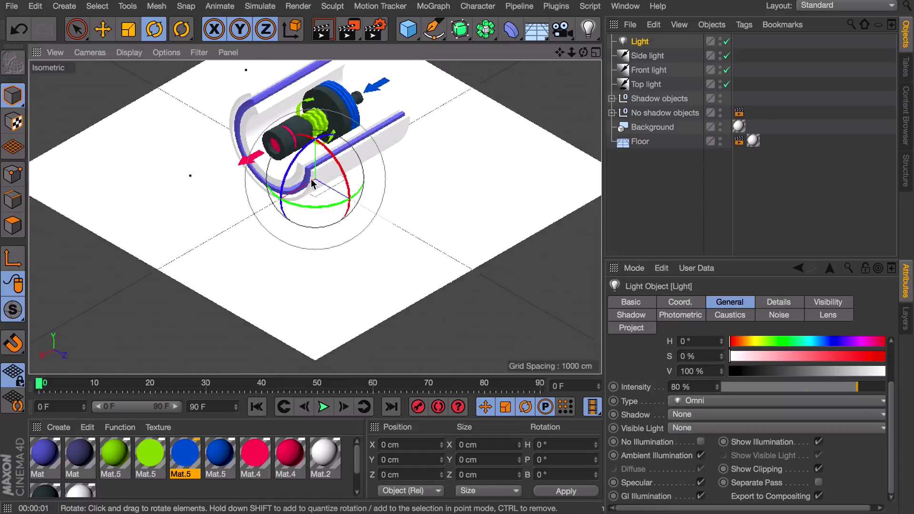
pyautogui.hotkey('ctrl', 'r')
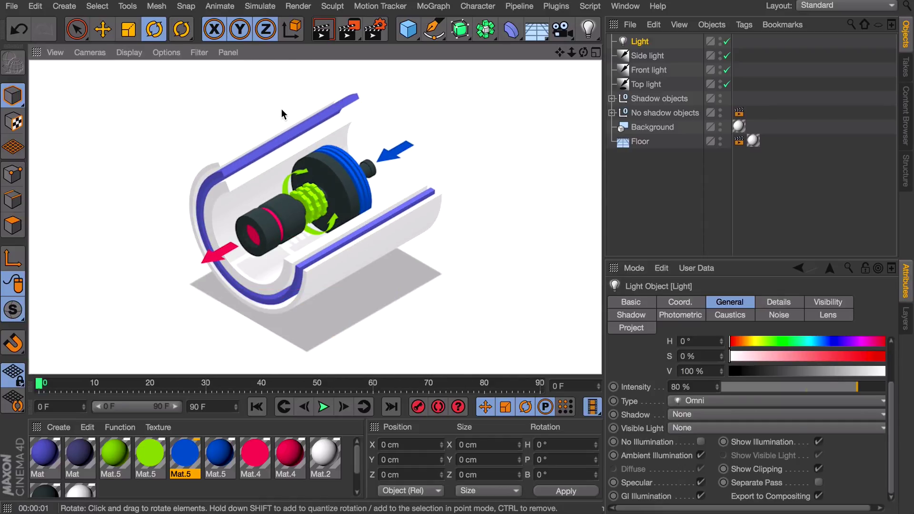
# Try the Top light's intensity at 80 %, settle on 75 %, and render the isometric view at each value.
pyautogui.click(648, 85)
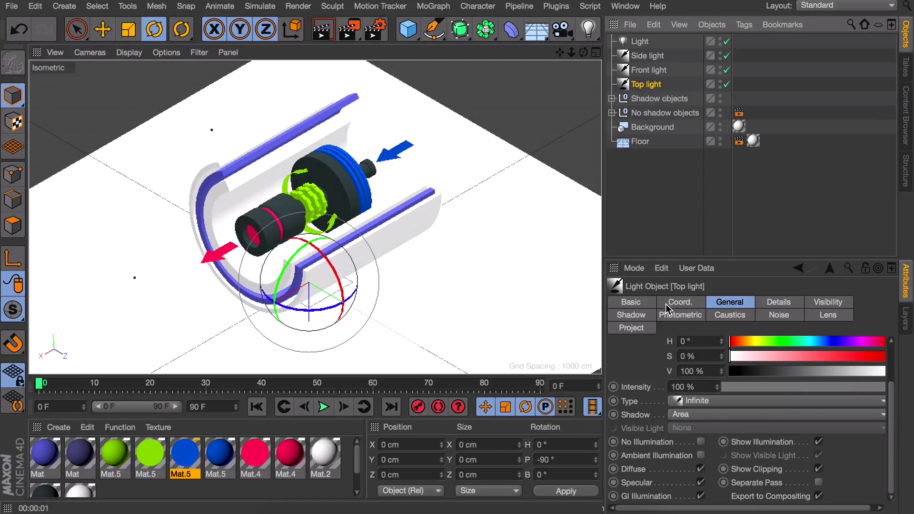
pyautogui.click(859, 388)
pyautogui.moveTo(859, 388); pyautogui.dragTo(857, 388)
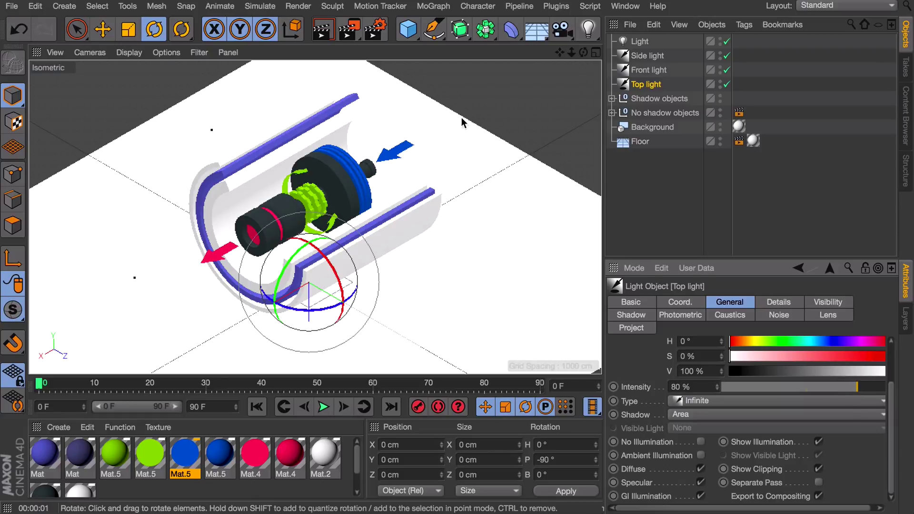
pyautogui.click(323, 29)
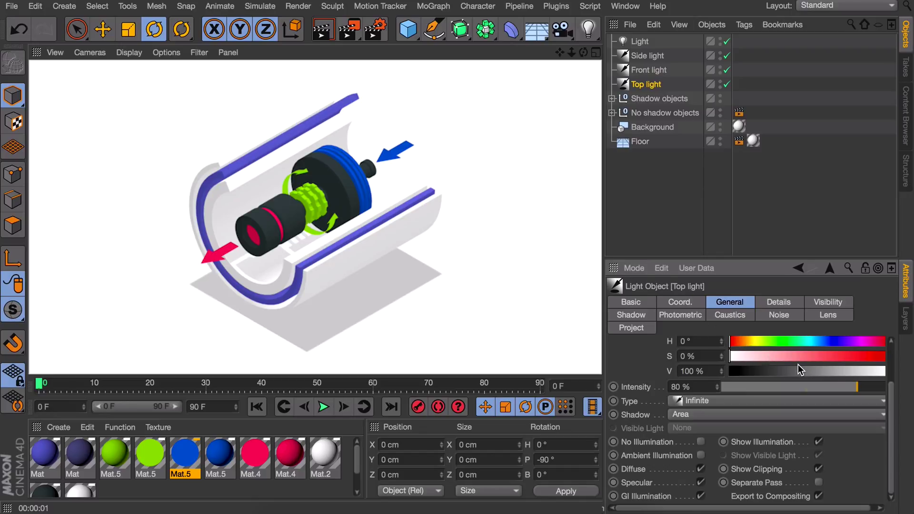
pyautogui.moveTo(857, 390); pyautogui.dragTo(849, 389)
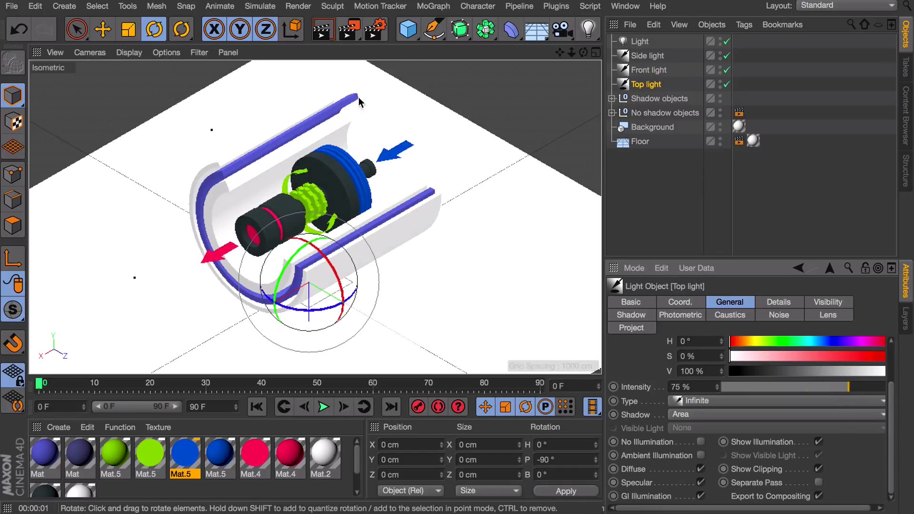
pyautogui.hotkey('ctrl', 'r')
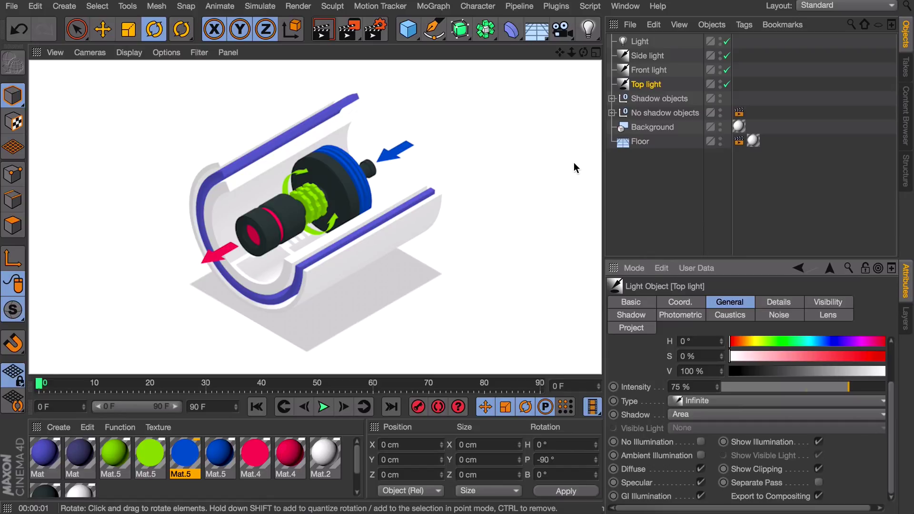
# Add the Ambient Occlusion effect to the render settings and render the isometric view with it.
pyautogui.click(378, 33)
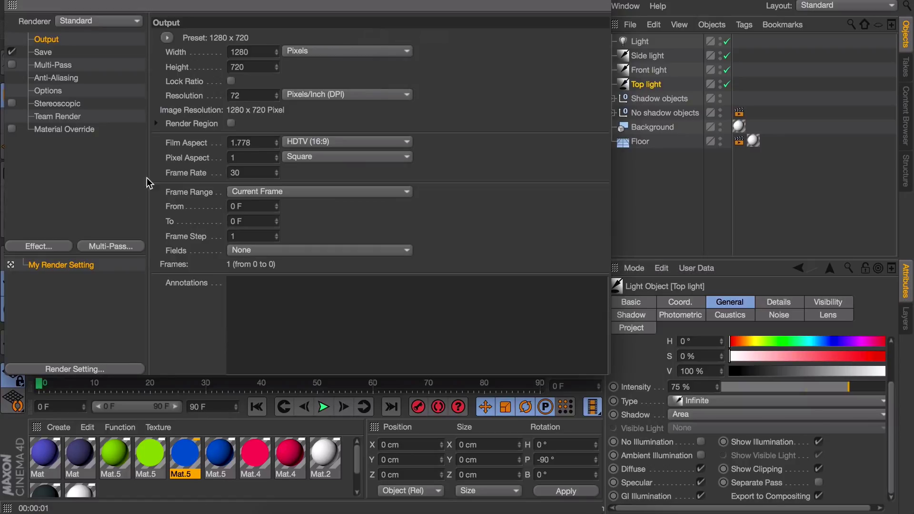
pyautogui.click(38, 246)
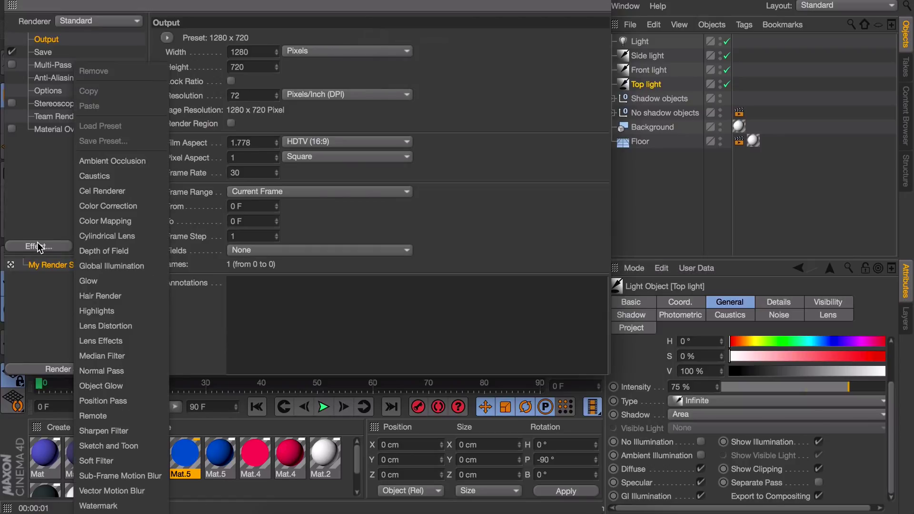
pyautogui.click(98, 162)
pyautogui.click(14, 4)
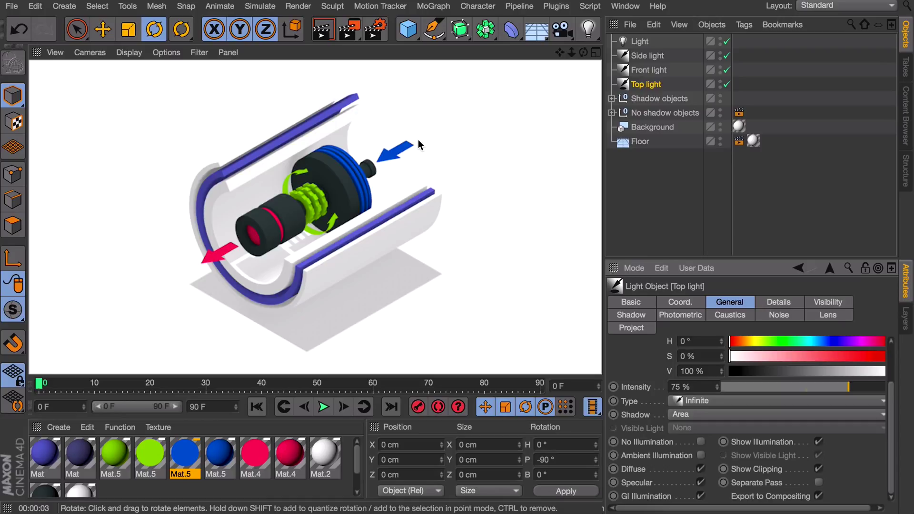
# Lower the Ambient Occlusion contrast in the render settings and render the view again.
pyautogui.click(375, 33)
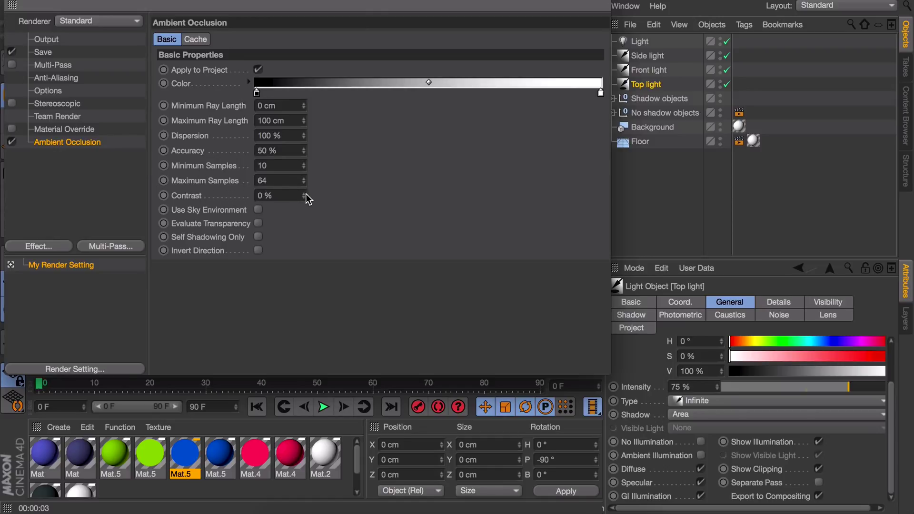
pyautogui.moveTo(304, 197); pyautogui.dragTo(304, 224)
pyautogui.press('super+w')
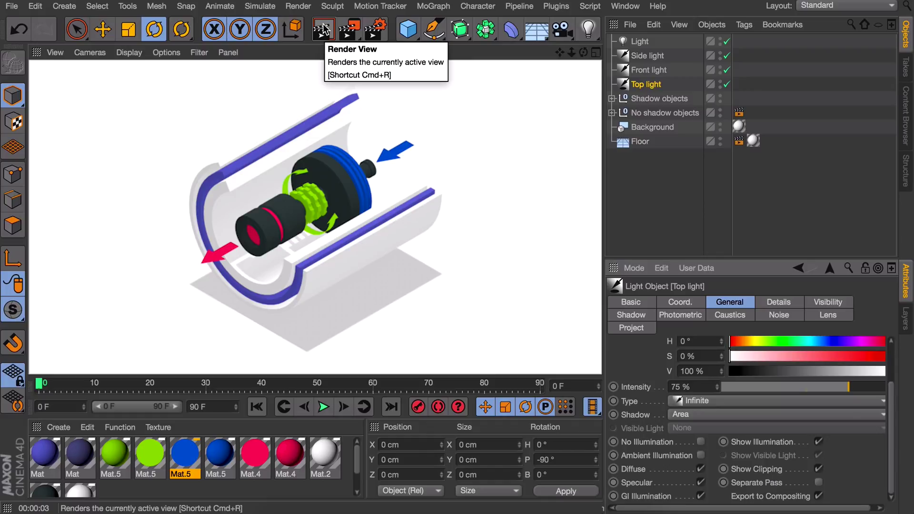
pyautogui.click(324, 30)
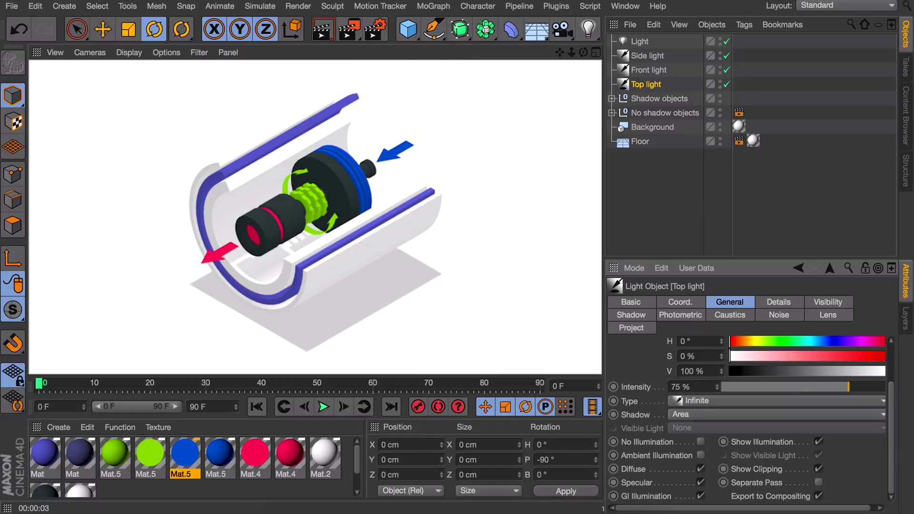
# Switch to the Iso semiflat light setup.c4d project and render the whole scene, then a close-up of the cone.
pyautogui.press('v')
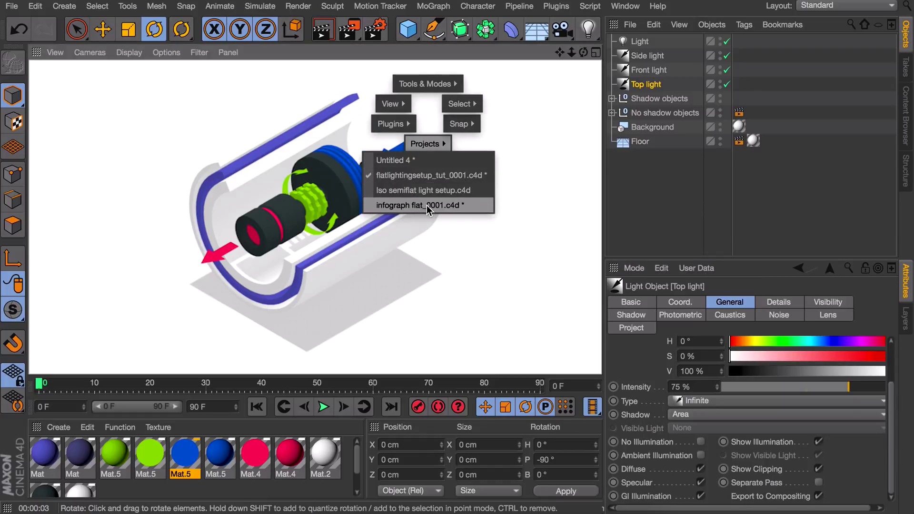
pyautogui.click(428, 195)
pyautogui.hotkey('ctrl', 'r')
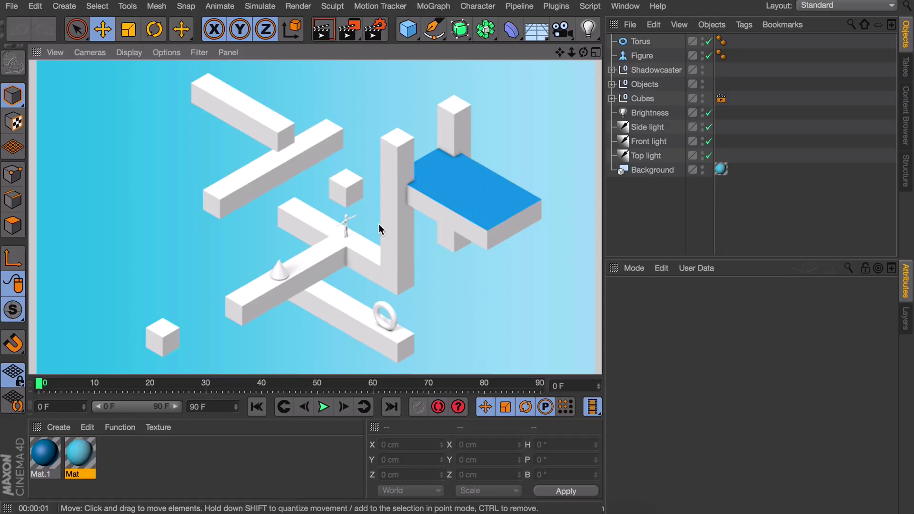
pyautogui.scroll(5, 283, 278)
pyautogui.hotkey('ctrl', 'r')
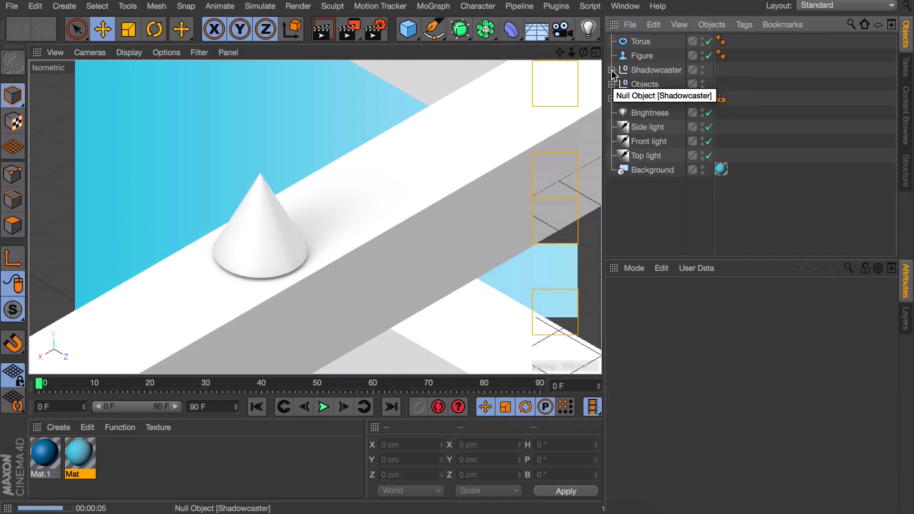
# Select Light.3 inside the Shadowcaster group and examine its placement relative to the objects in a Perspective view from several angles.
pyautogui.click(611, 70)
pyautogui.click(649, 86)
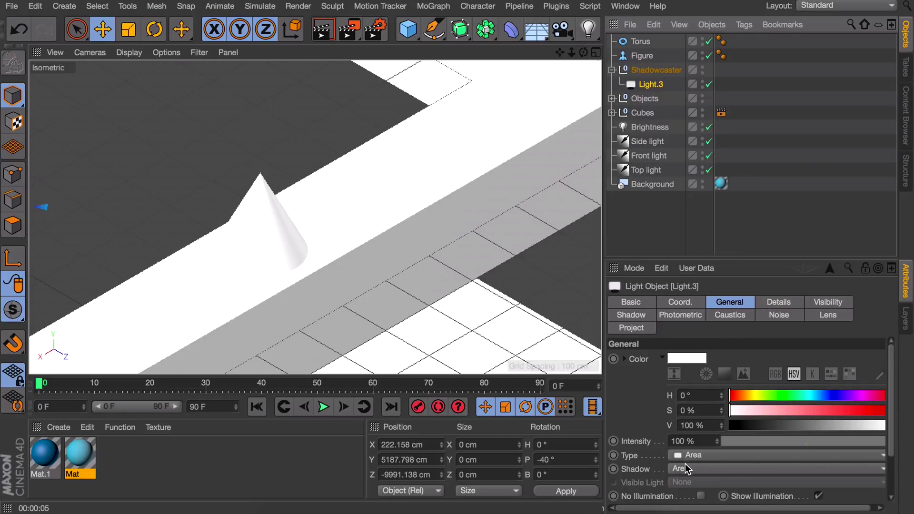
pyautogui.click(90, 52)
pyautogui.click(125, 123)
pyautogui.scroll(-10, 270, 133)
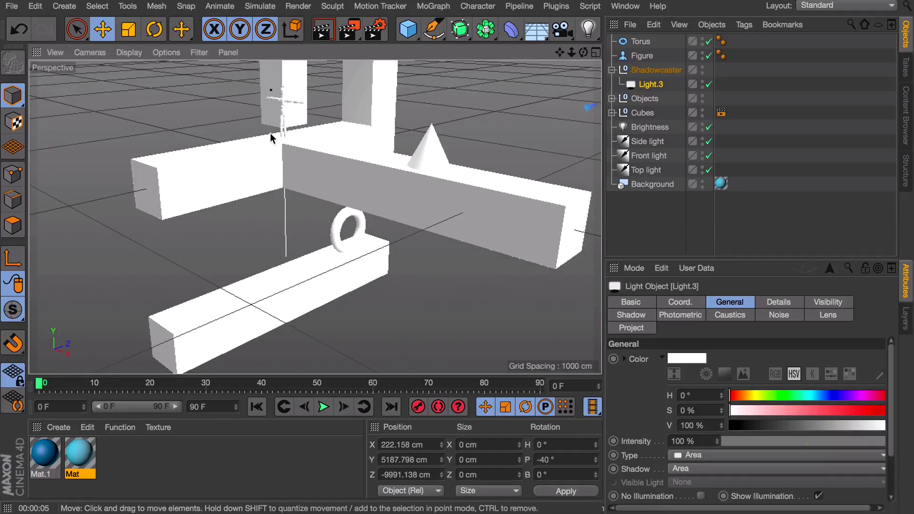
pyautogui.keyDown('alt'); pyautogui.moveTo(175, 336); pyautogui.dragTo(167, 283); pyautogui.keyUp('alt')
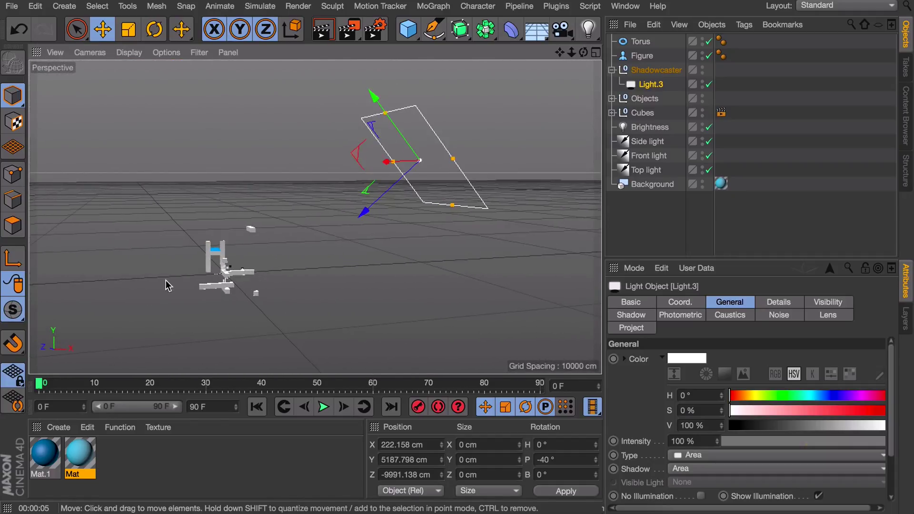
pyautogui.keyDown('alt'); pyautogui.moveTo(304, 232); pyautogui.dragTo(392, 228); pyautogui.keyUp('alt')
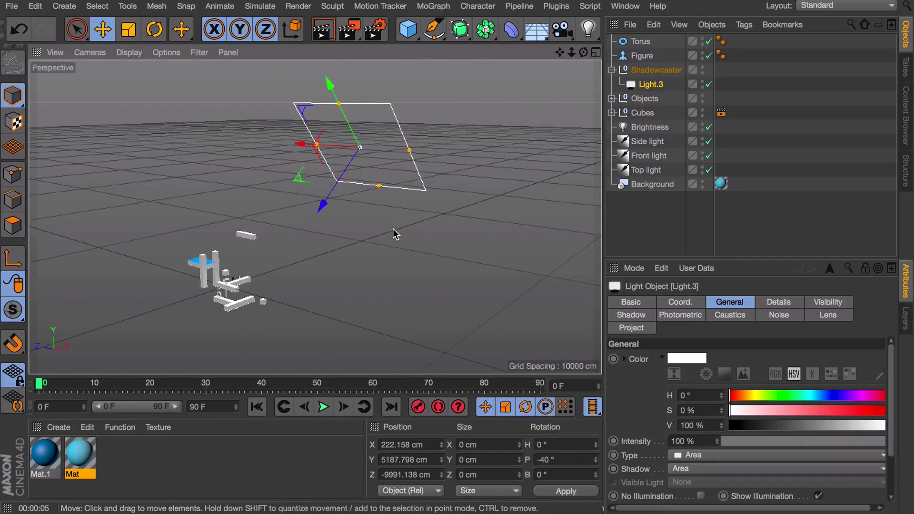
pyautogui.keyDown('alt'); pyautogui.moveTo(257, 284); pyautogui.dragTo(500, 300); pyautogui.keyUp('alt')
pyautogui.keyDown('alt'); pyautogui.moveTo(204, 301); pyautogui.dragTo(270, 278); pyautogui.keyUp('alt')
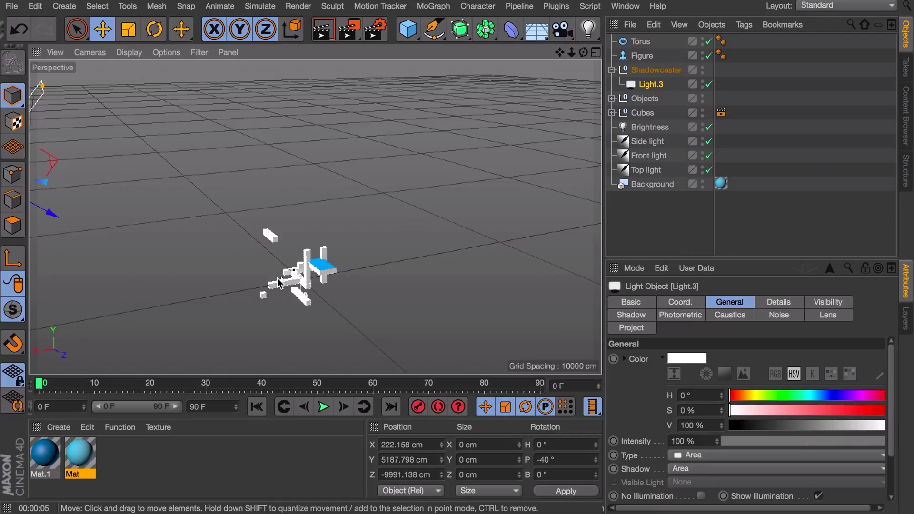
# Examine Light.3's shadow and general settings and the compositing tag on the Cubes group.
pyautogui.click(633, 315)
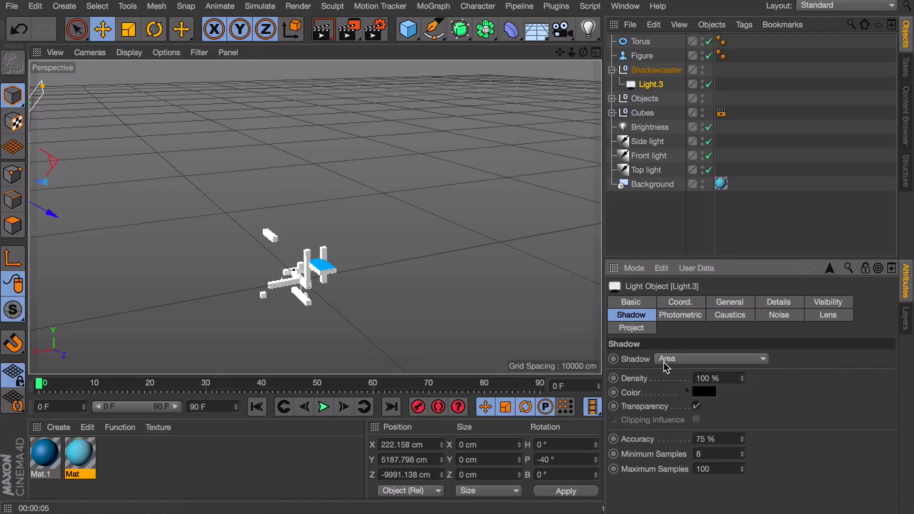
pyautogui.click(650, 330)
pyautogui.click(731, 305)
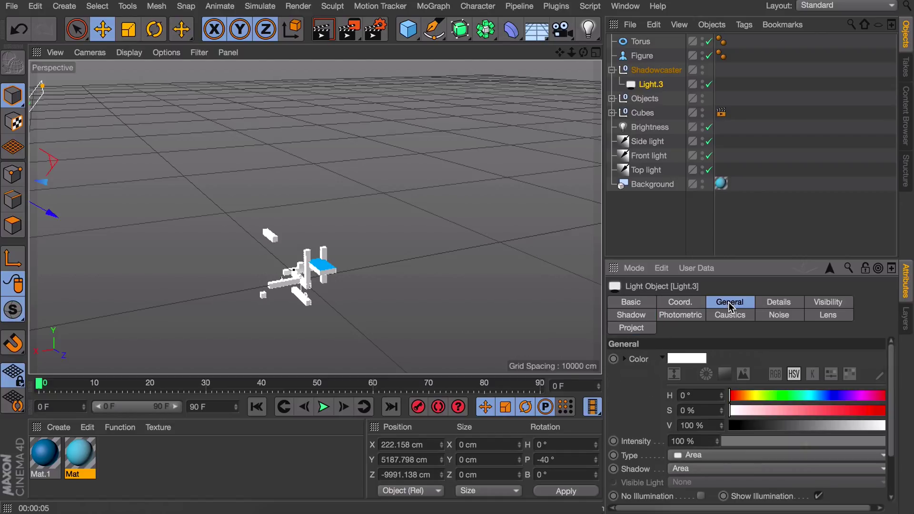
pyautogui.scroll(5, 316, 237)
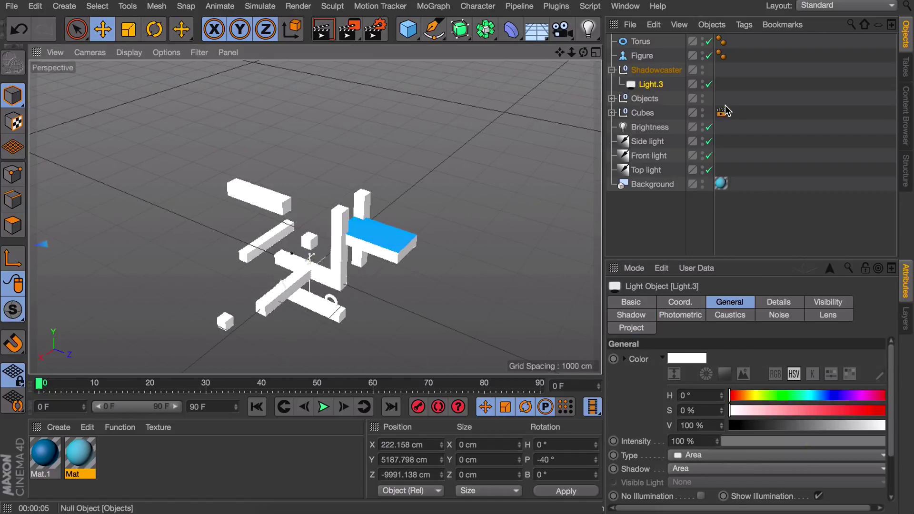
pyautogui.click(721, 112)
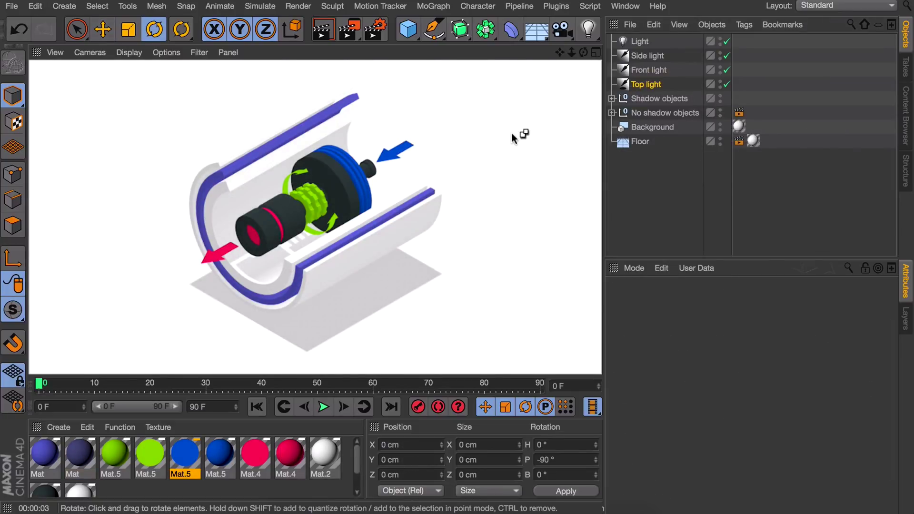